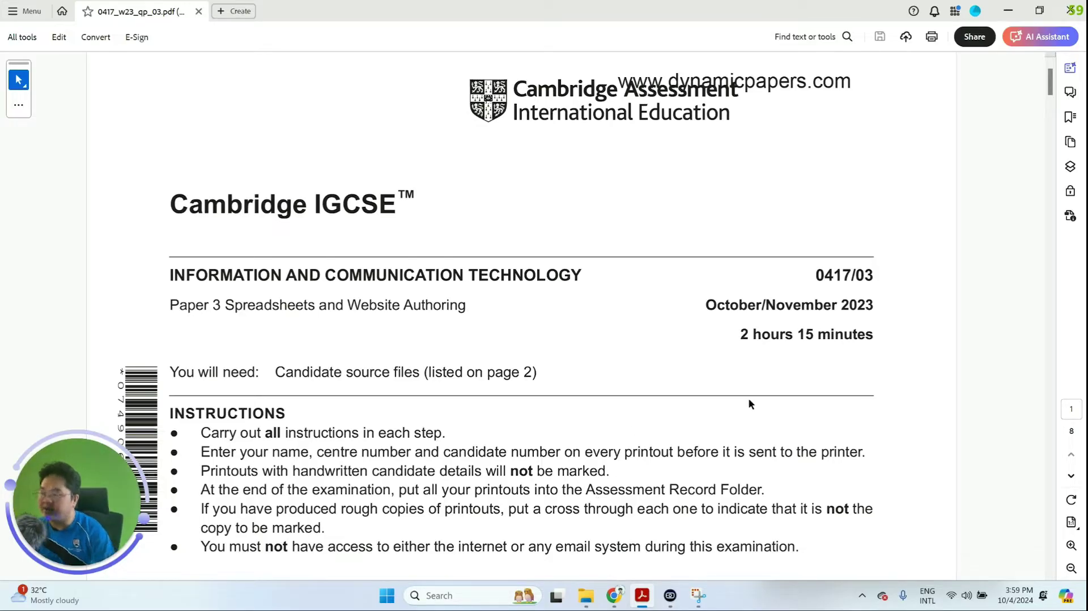
Download the Oct/Nov 2023 source files zip 0417_w23_sf_03 from Dynamic Papers into Paper 3.
click(586, 595)
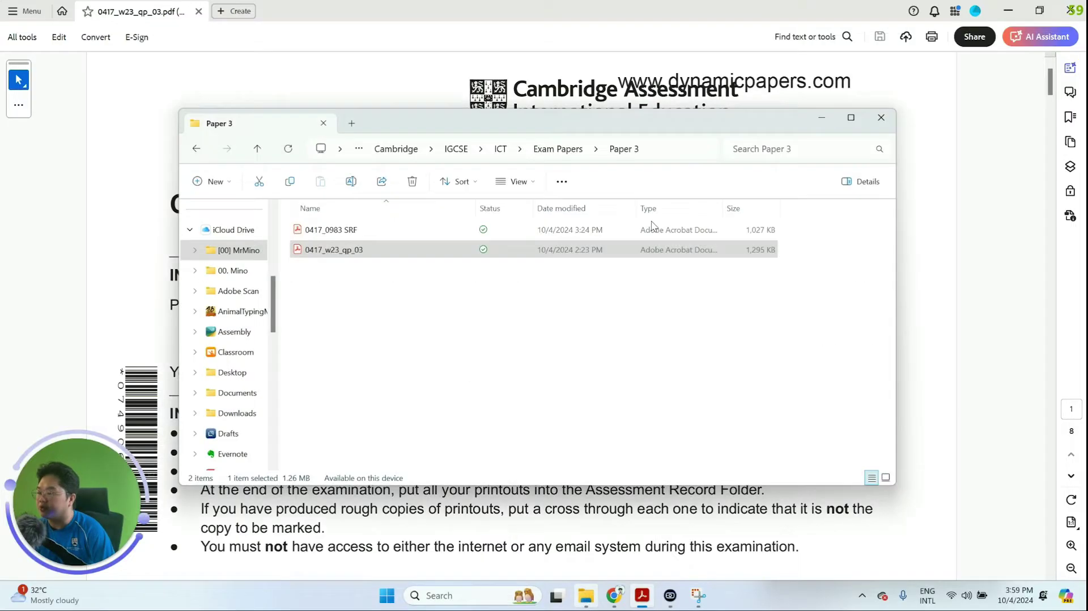
key(alt+Tab)
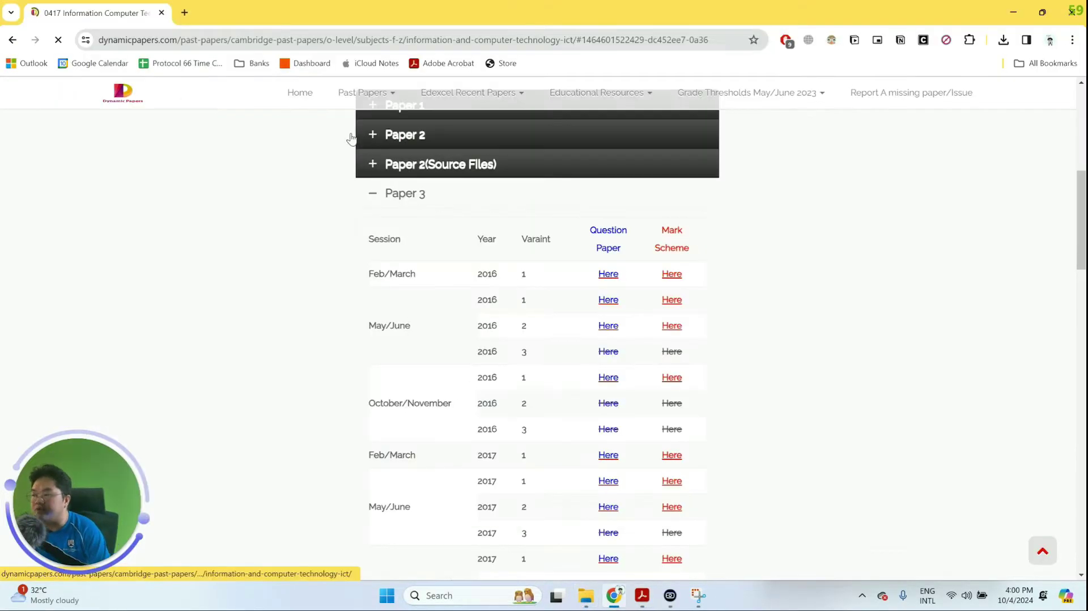
scroll(395, 157, down, 10)
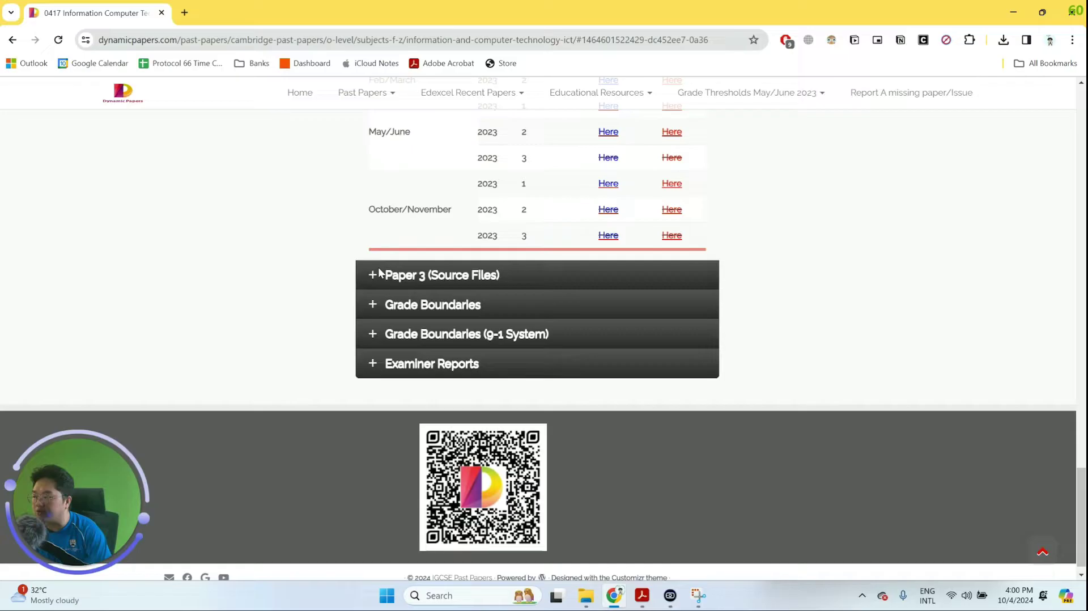
scroll(360, 272, up, 5)
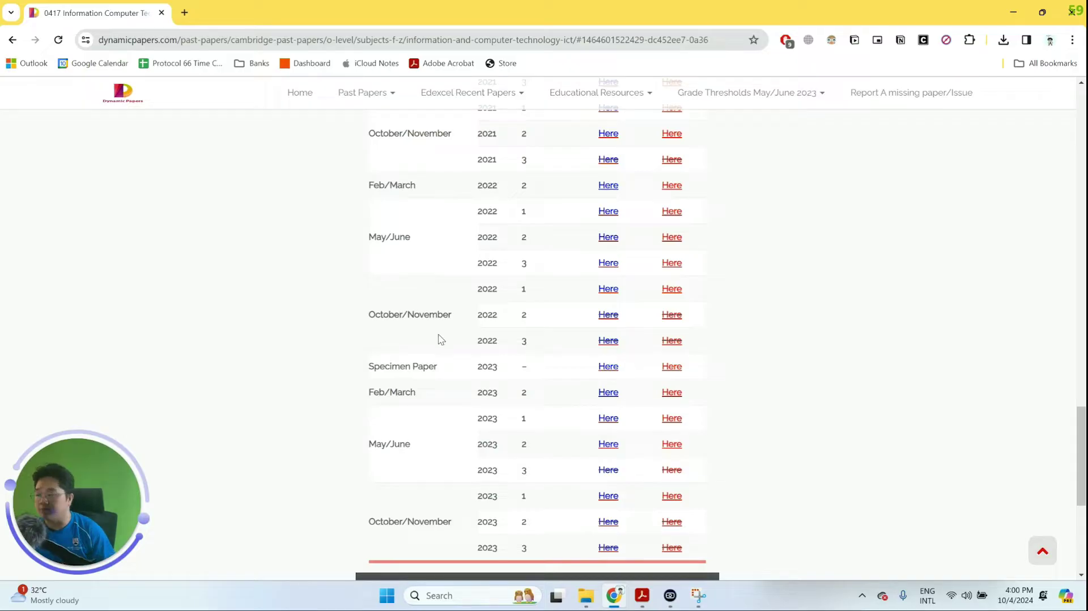
scroll(441, 339, down, 2)
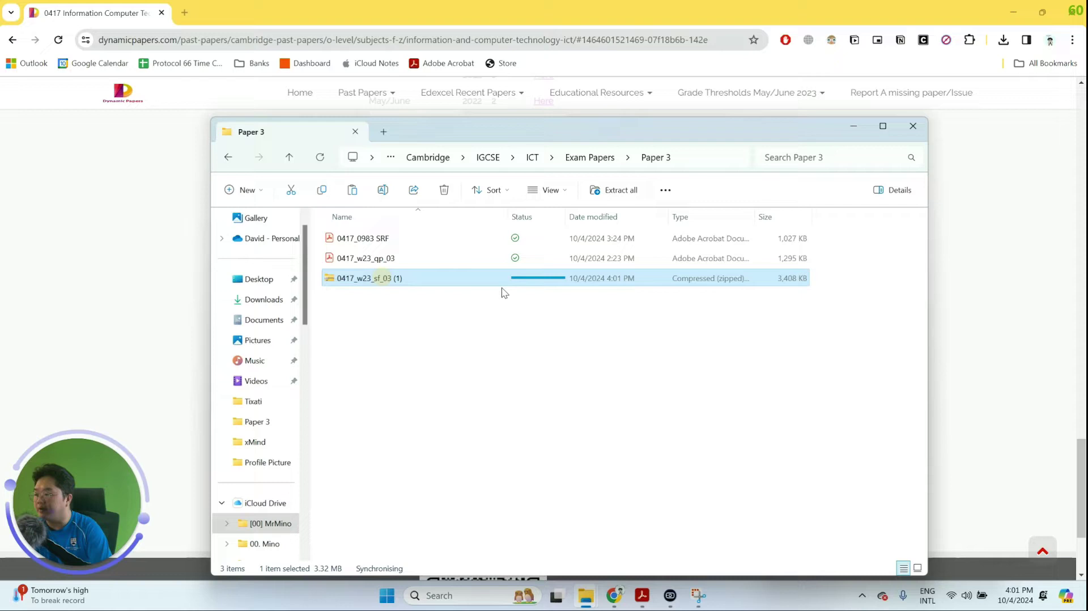
Extract 0417_w23_sf_03 here with WinRAR, replacing the SRF file, and check the extracted folder.
key(shift+F10)
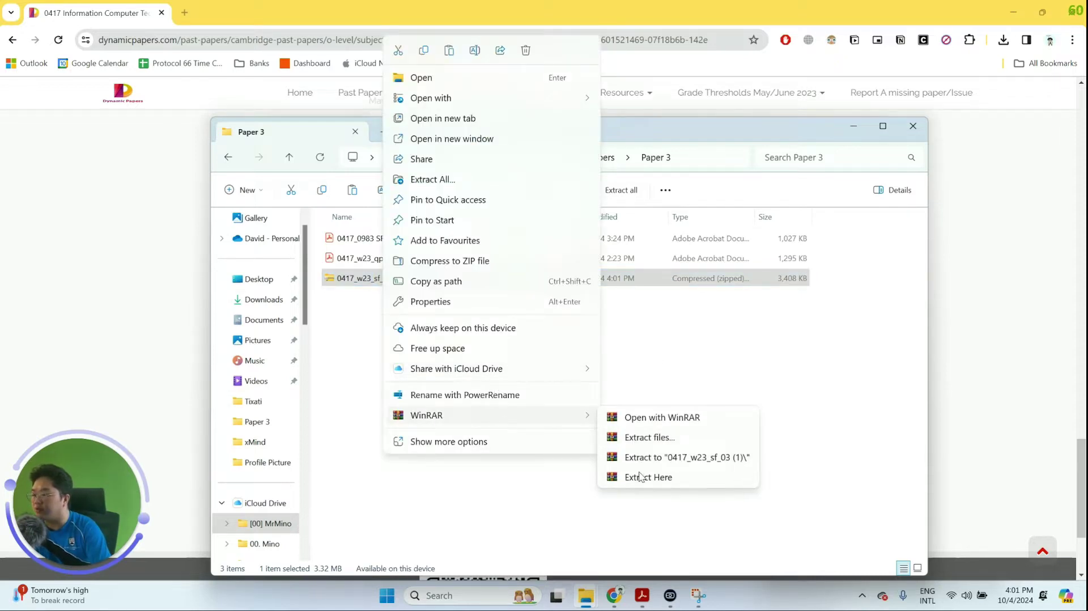
click(640, 476)
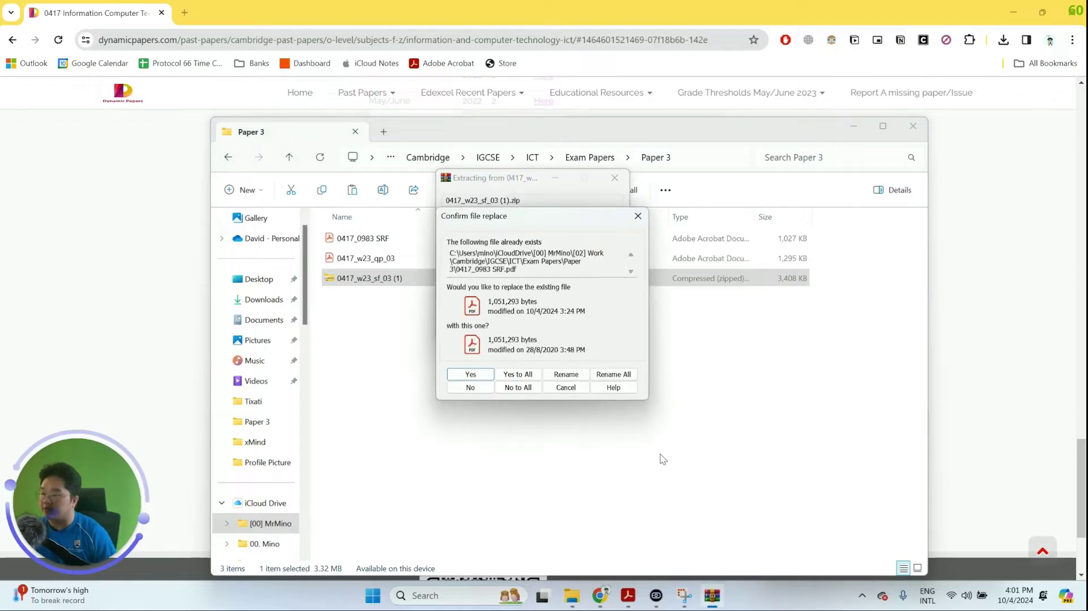
click(518, 387)
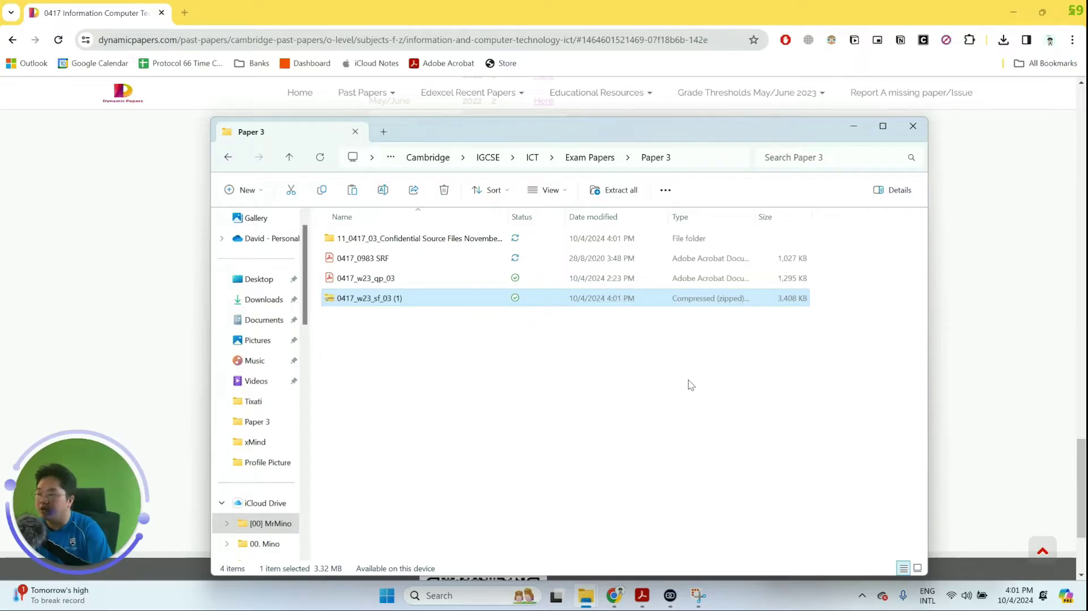
click(478, 239)
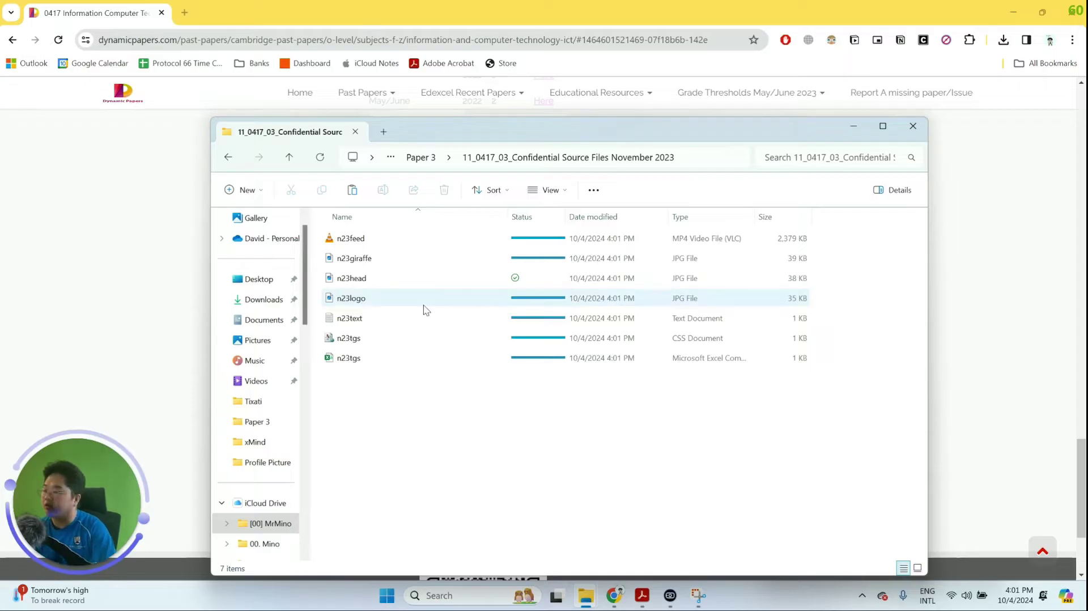
click(420, 158)
Scroll the question paper in Acrobat down to page 2's list of supplied source files.
click(642, 595)
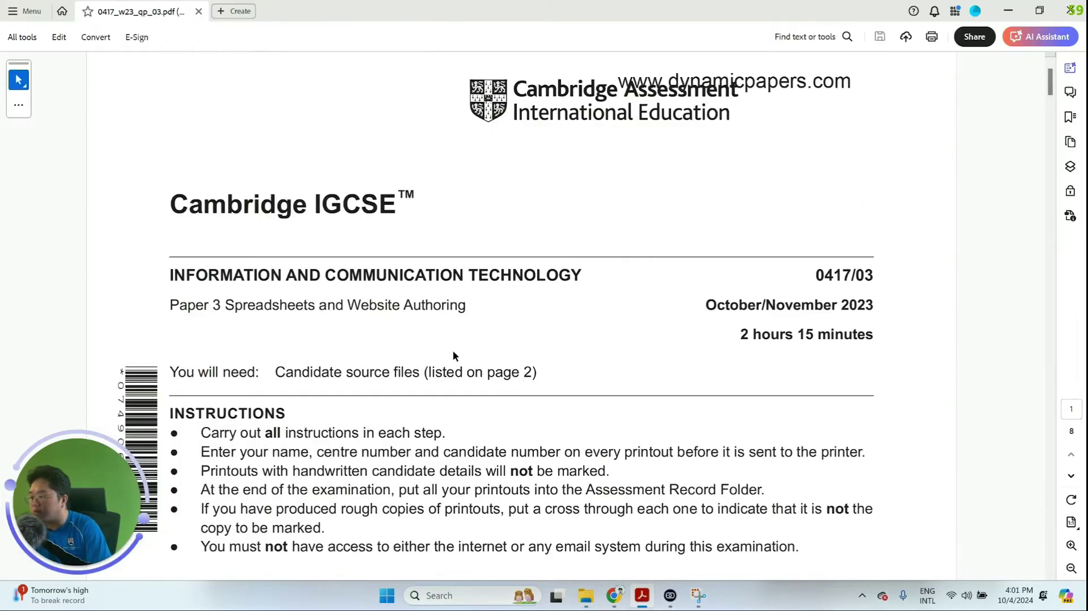
scroll(509, 409, down, 1)
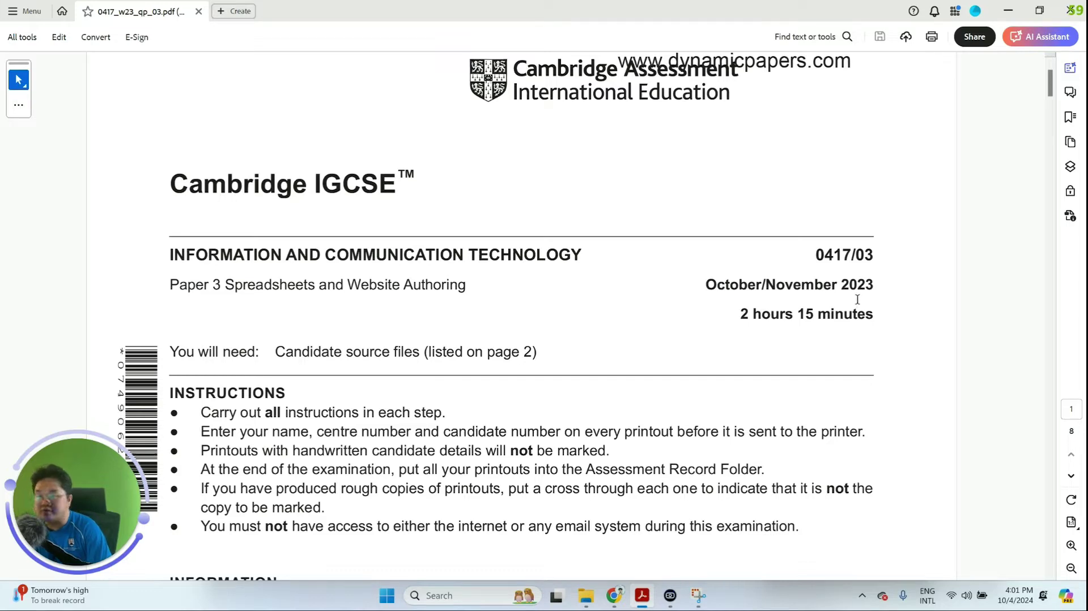
scroll(784, 353, down, 1)
scroll(785, 353, down, 1)
scroll(785, 352, down, 2)
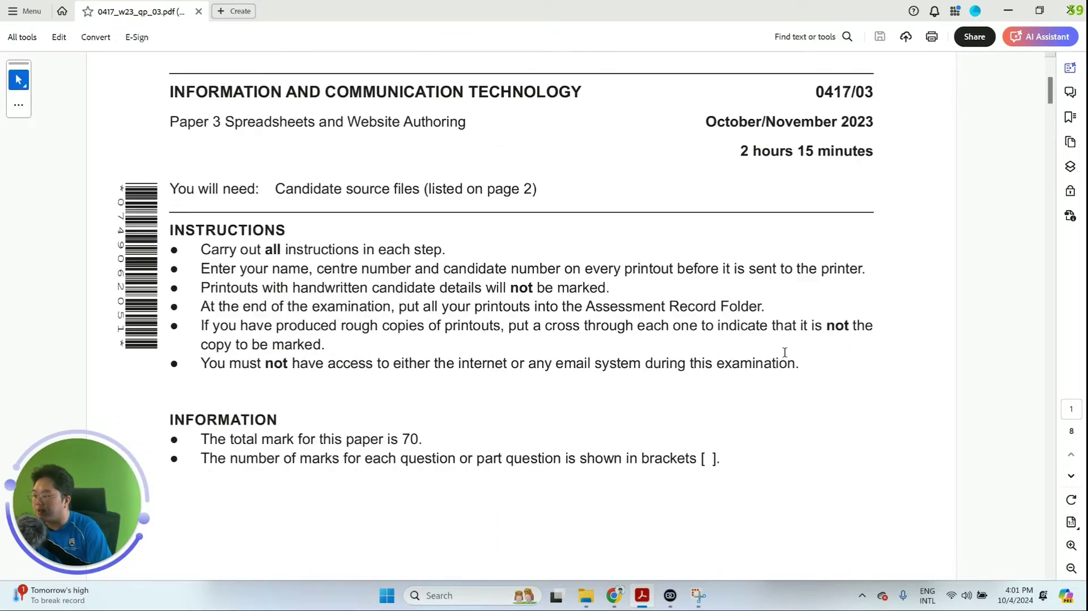
scroll(784, 353, down, 1)
scroll(784, 355, down, 3)
scroll(784, 356, down, 3)
scroll(784, 356, down, 4)
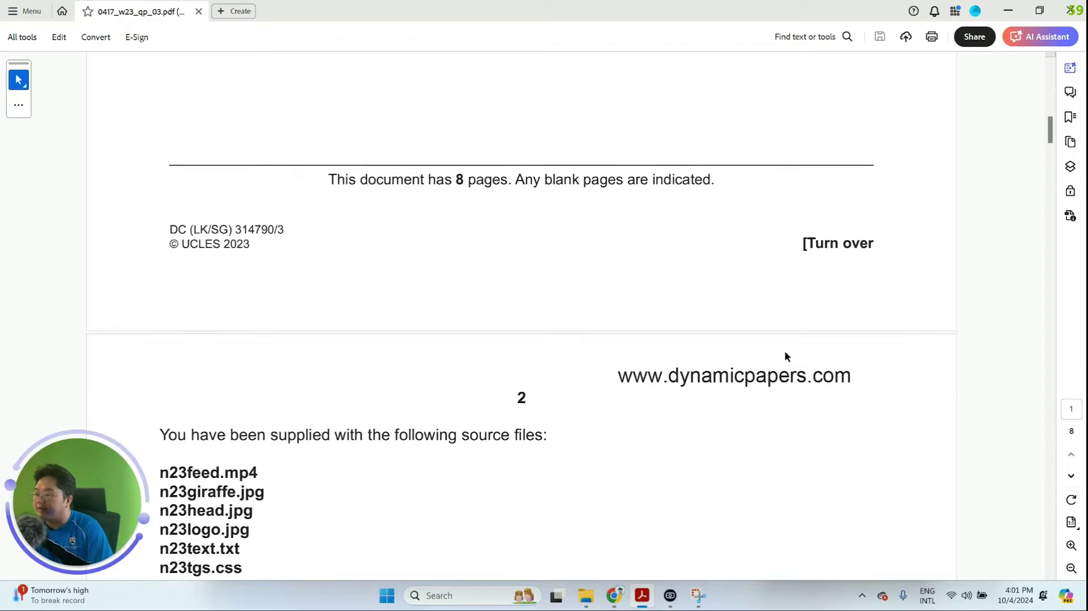
scroll(785, 356, down, 2)
scroll(785, 355, down, 3)
scroll(404, 237, down, 2)
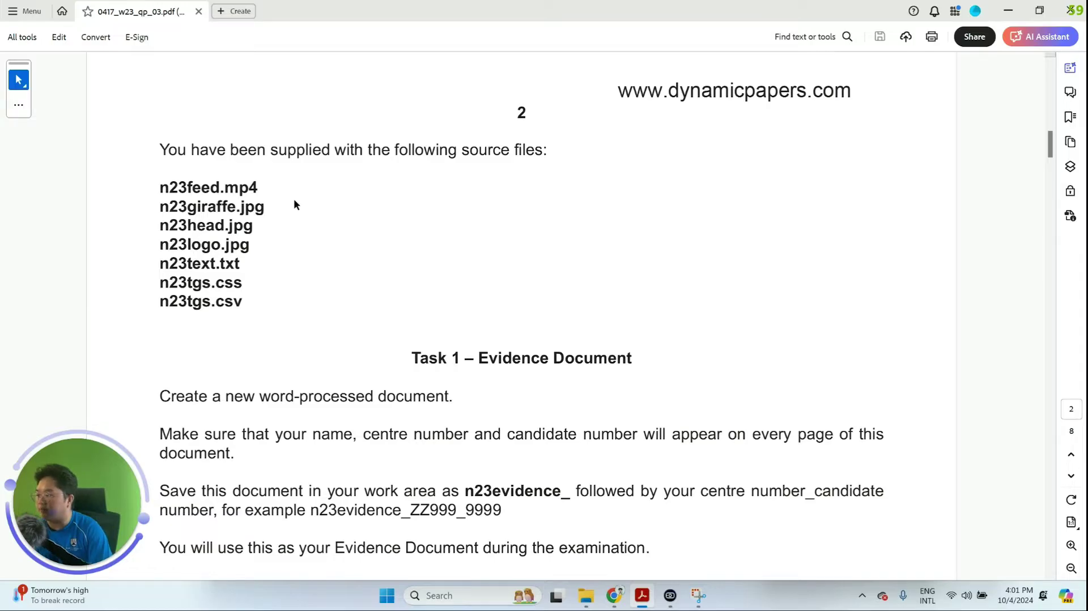
Read Task 1's evidence instructions, highlighting 'Create a new word-processed document.'.
double_click(161, 187)
click(233, 300)
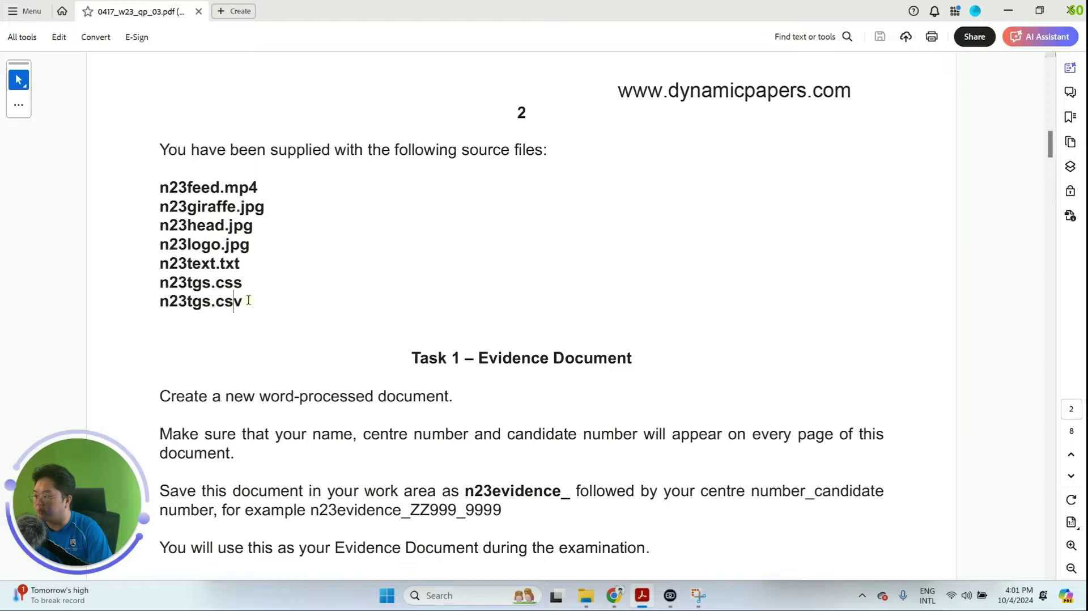
scroll(307, 274, down, 2)
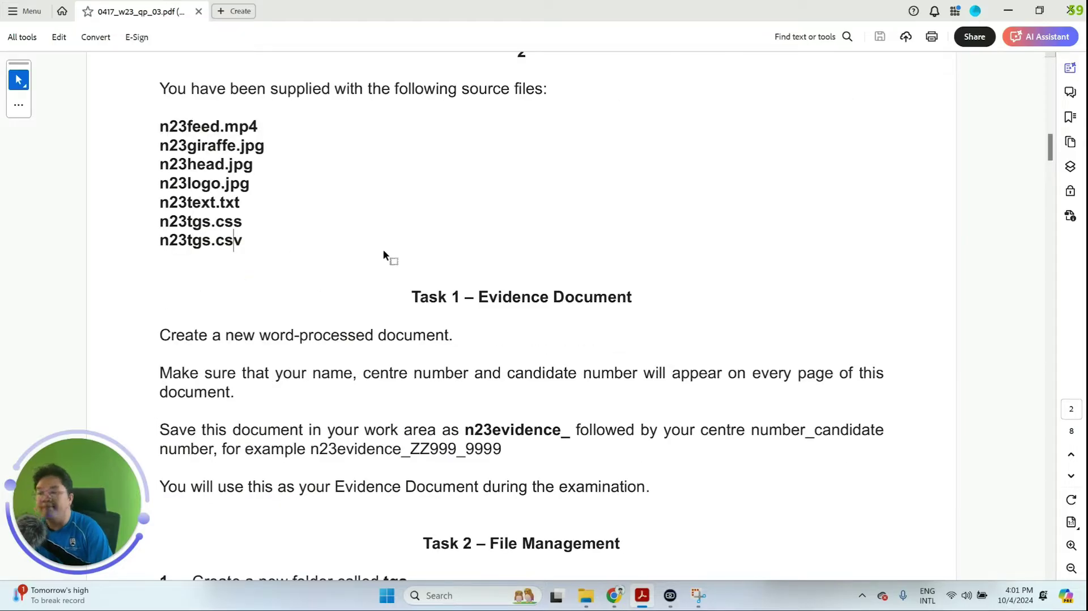
scroll(463, 304, down, 1)
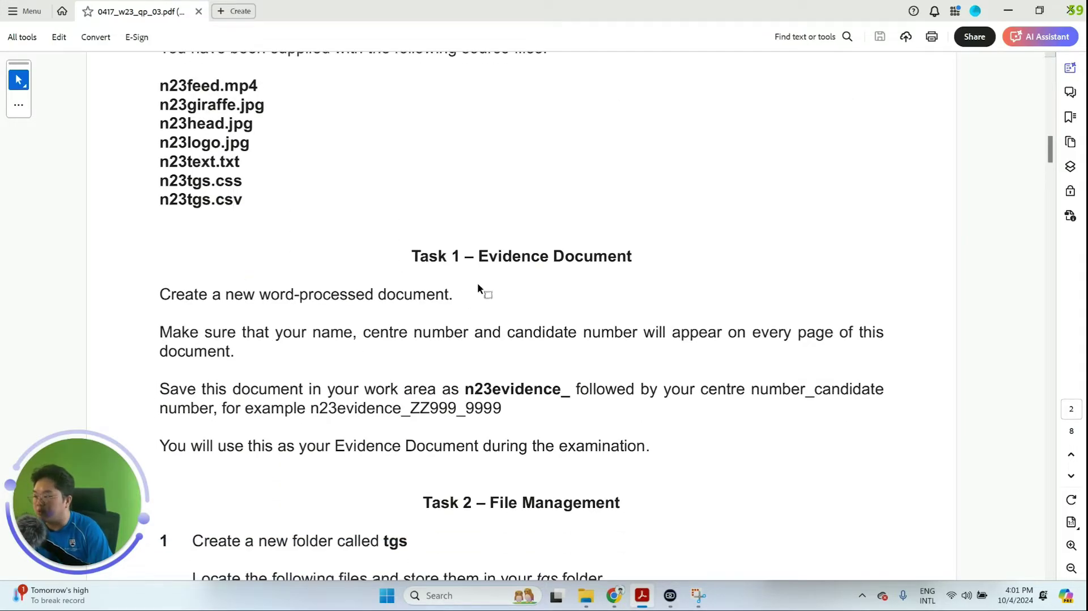
scroll(479, 293, down, 1)
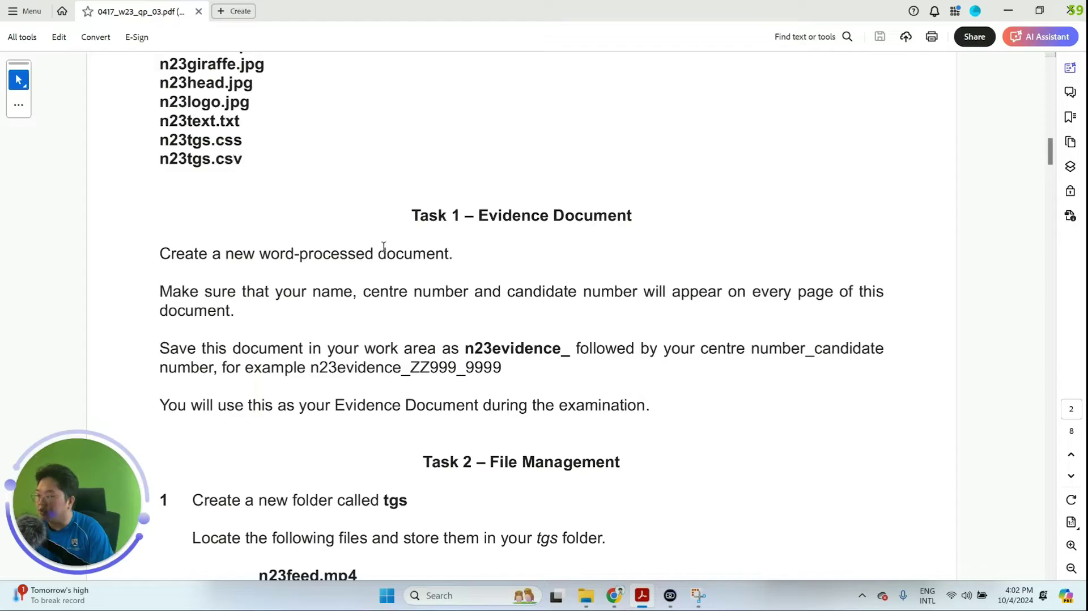
mouse_move(453, 252)
mouse_down()
mouse_move(199, 234)
mouse_move(160, 254)
mouse_up()
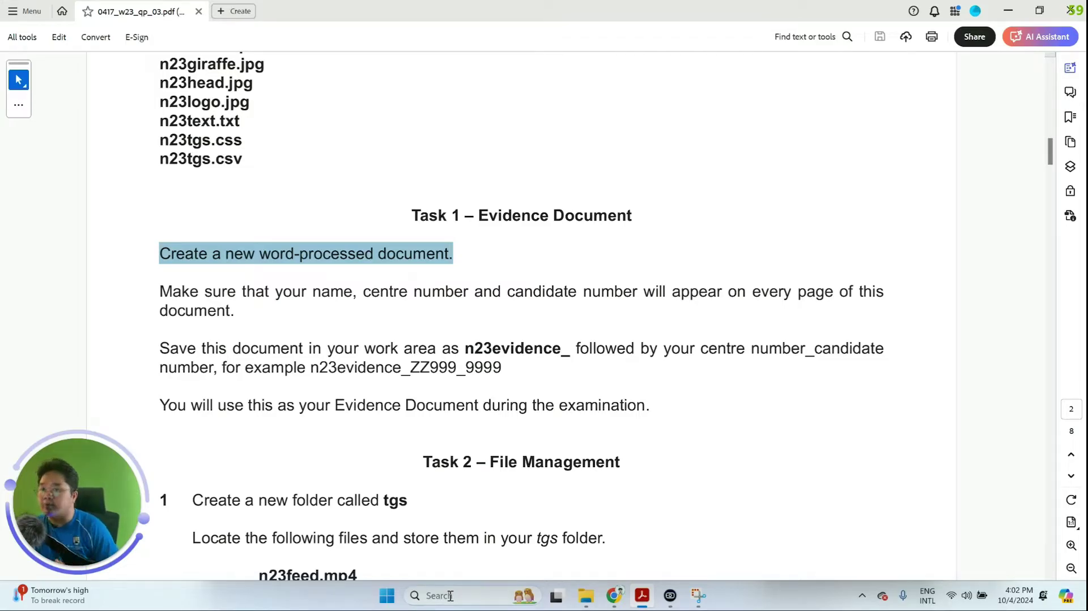
Search Windows for 'word' and launch Microsoft Word.
click(451, 595)
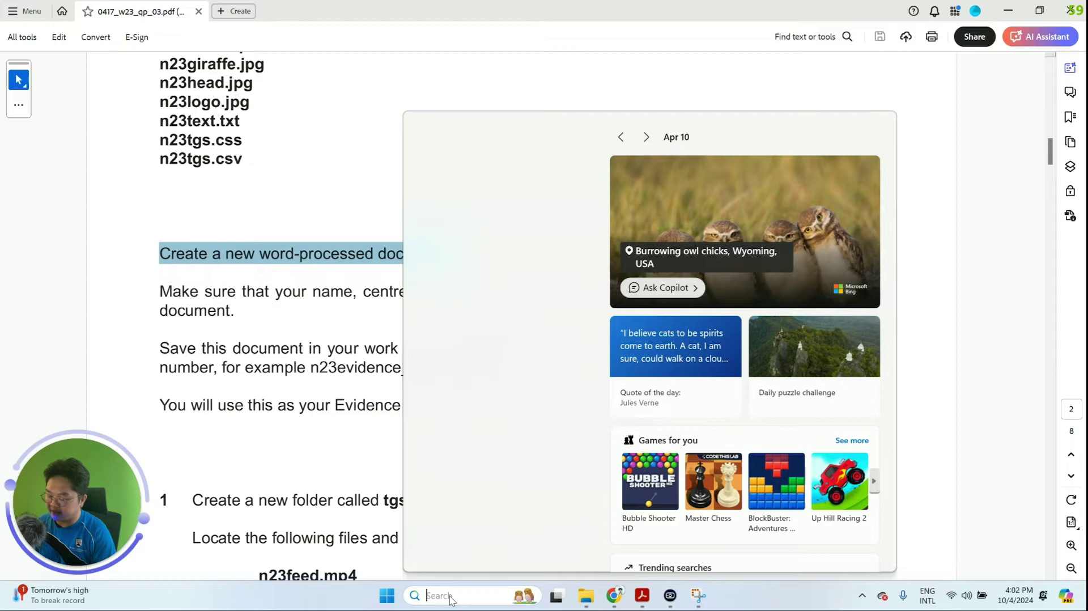
text(word)
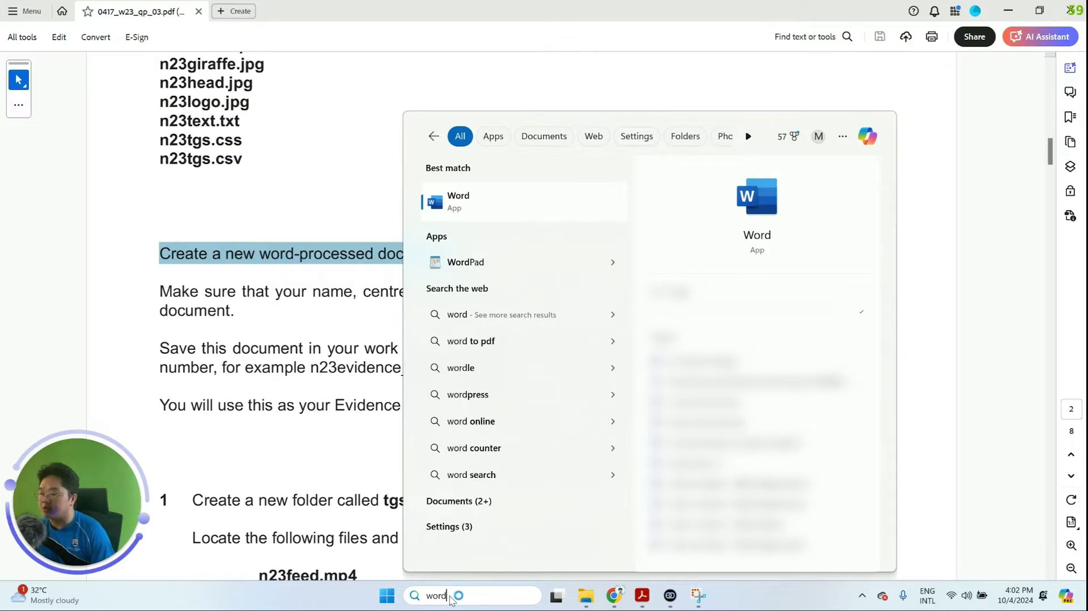
key(Return)
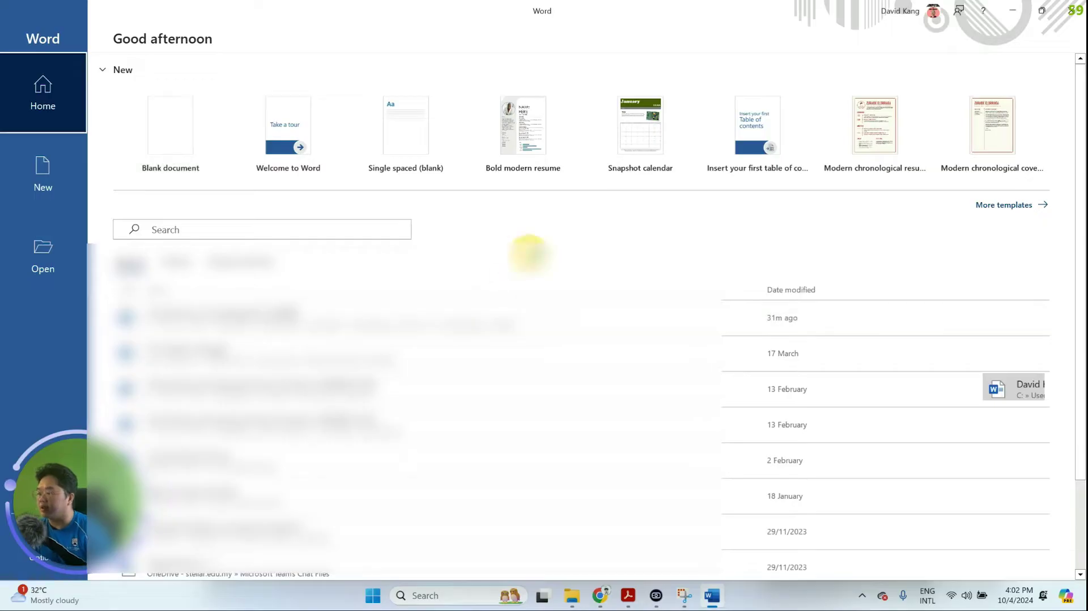
Create a blank document, then check the question paper's candidate details instruction.
click(164, 151)
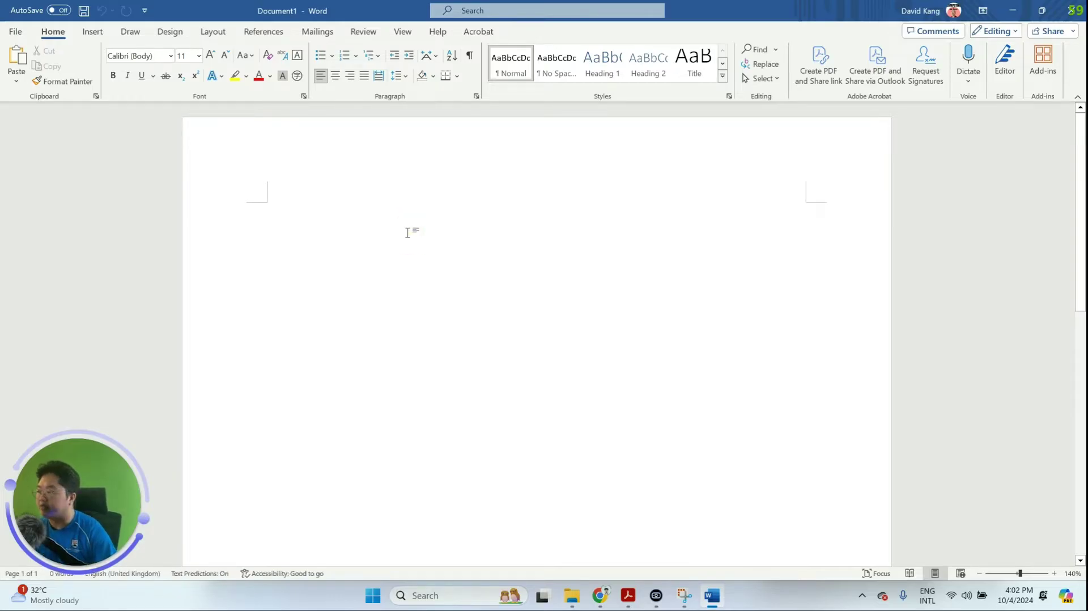
key(alt+Tab)
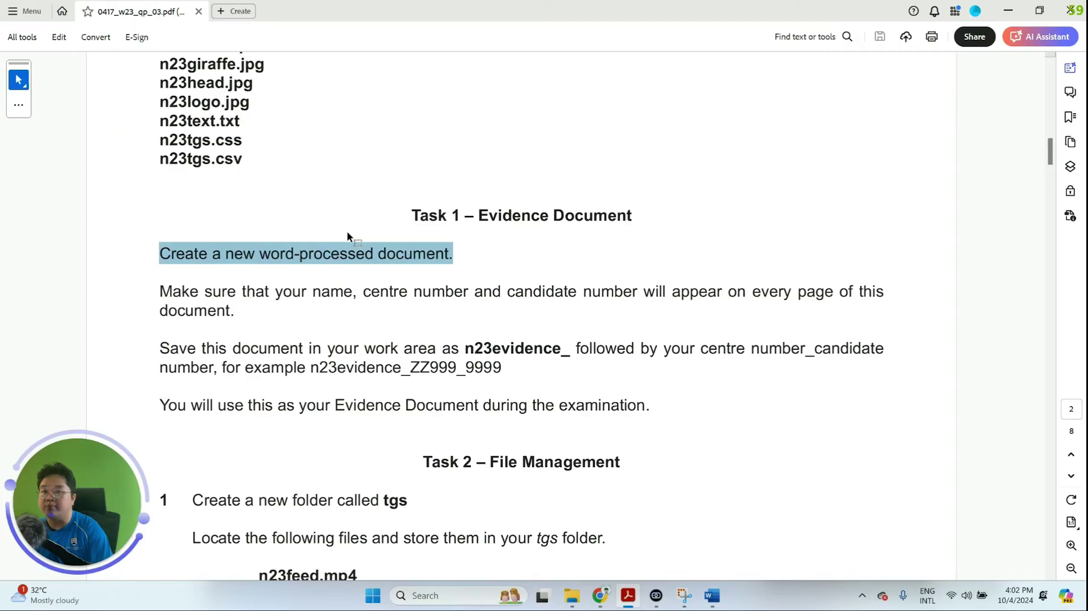
drag(269, 299, 167, 303)
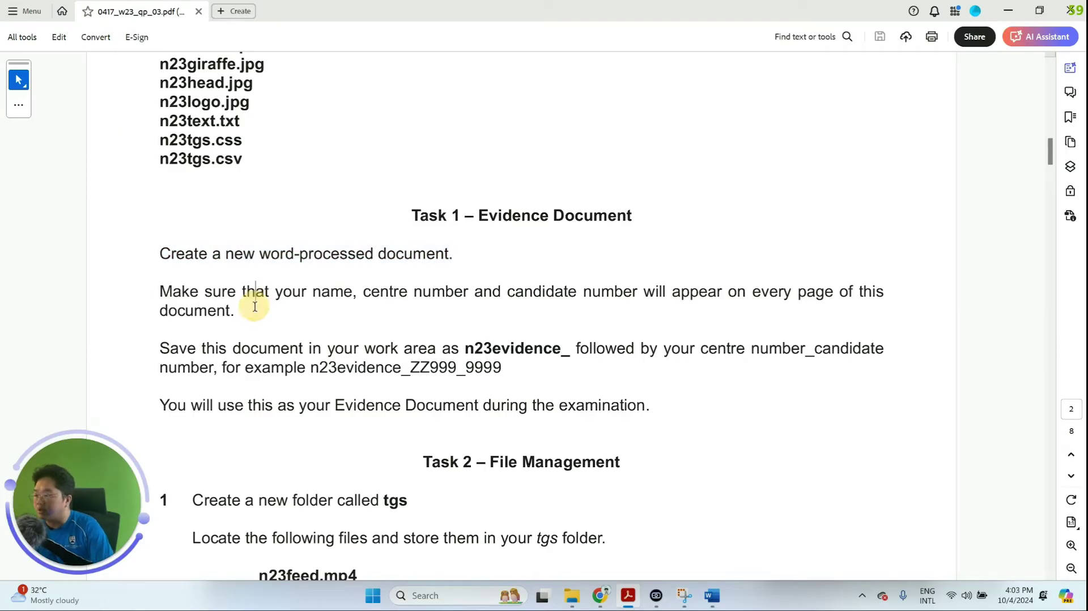
drag(260, 318, 158, 286)
click(162, 287)
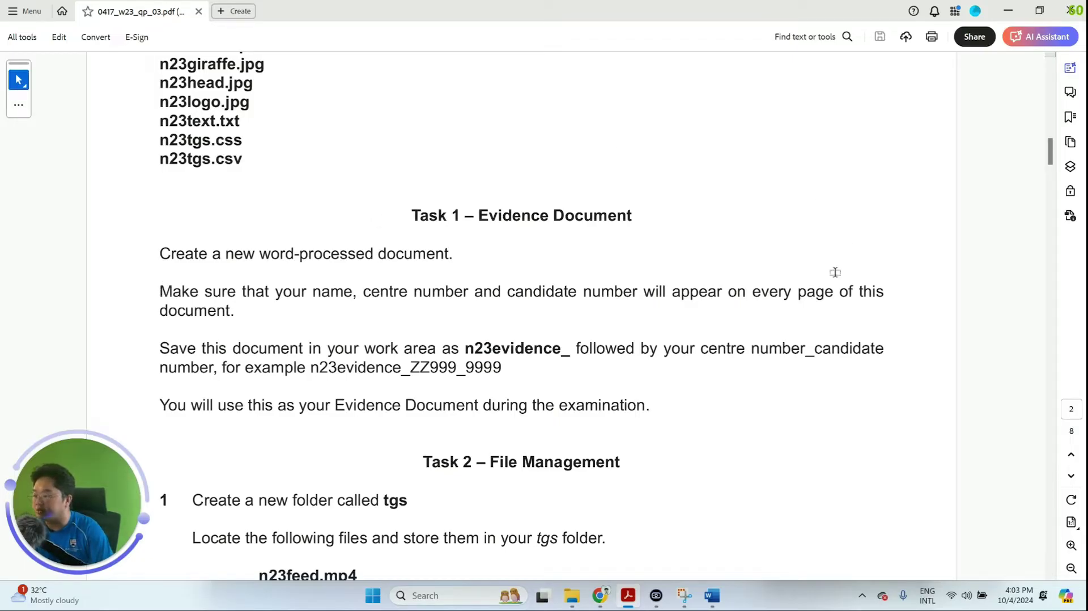
key(alt+Tab)
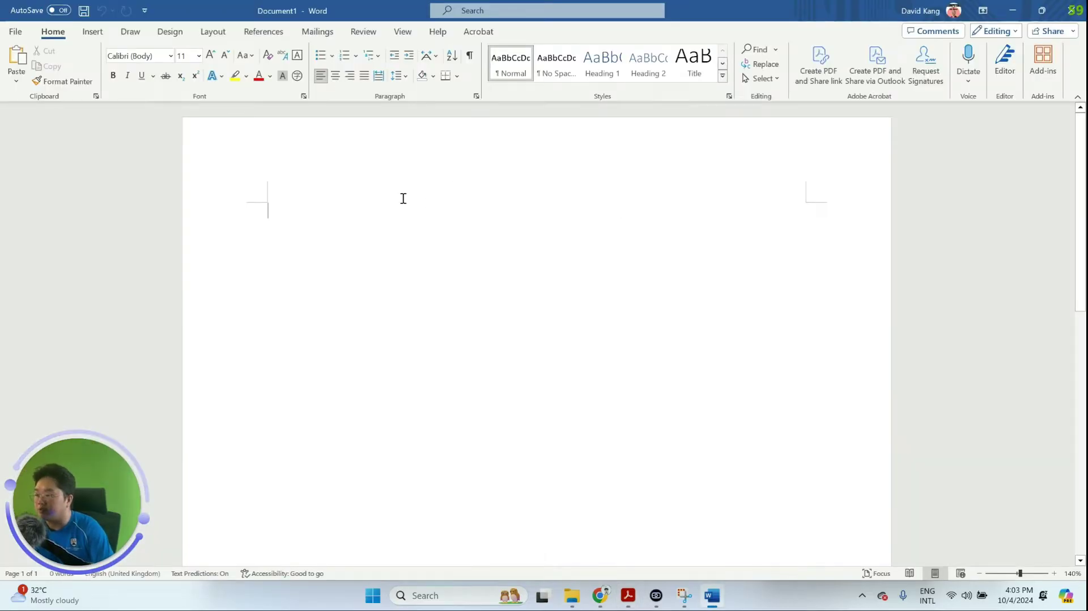
Open the header, leave it, then open the footer at the page bottom for editing.
double_click(419, 163)
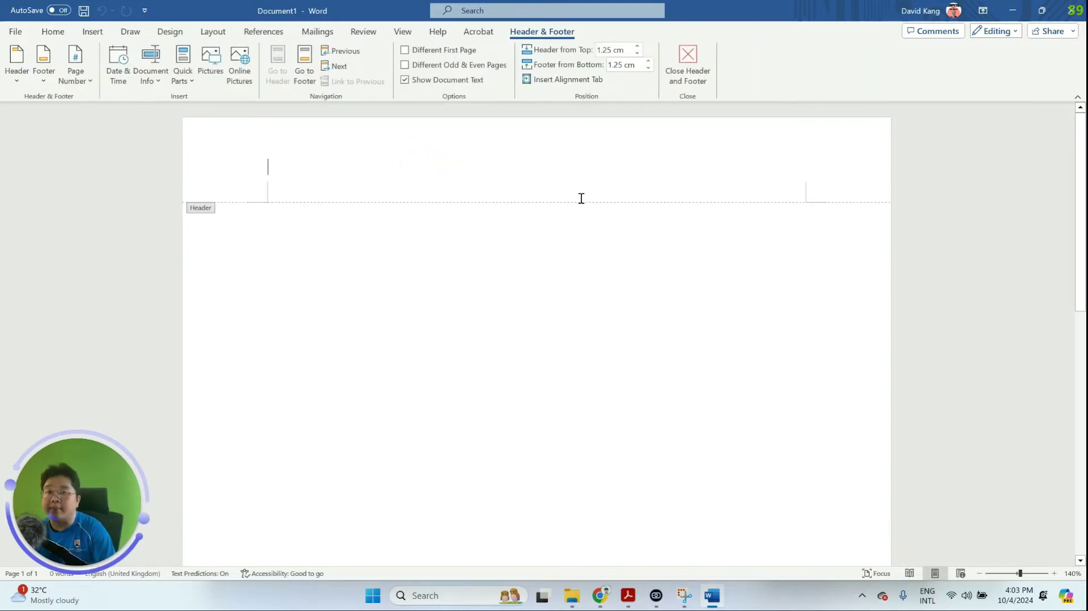
scroll(578, 202, down, 3)
scroll(630, 247, down, 3)
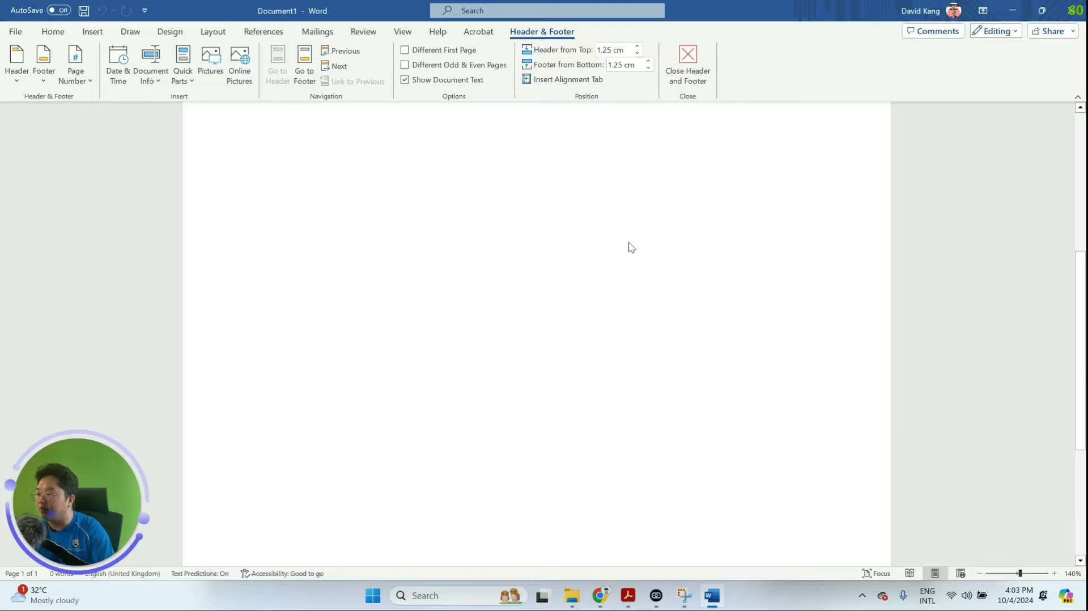
scroll(628, 250, down, 3)
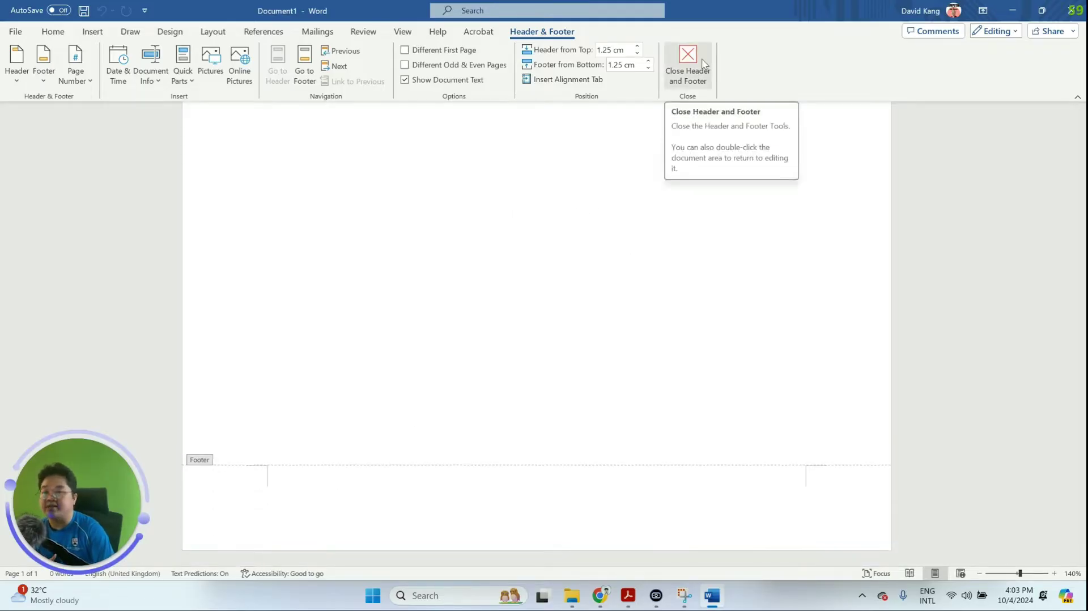
click(704, 58)
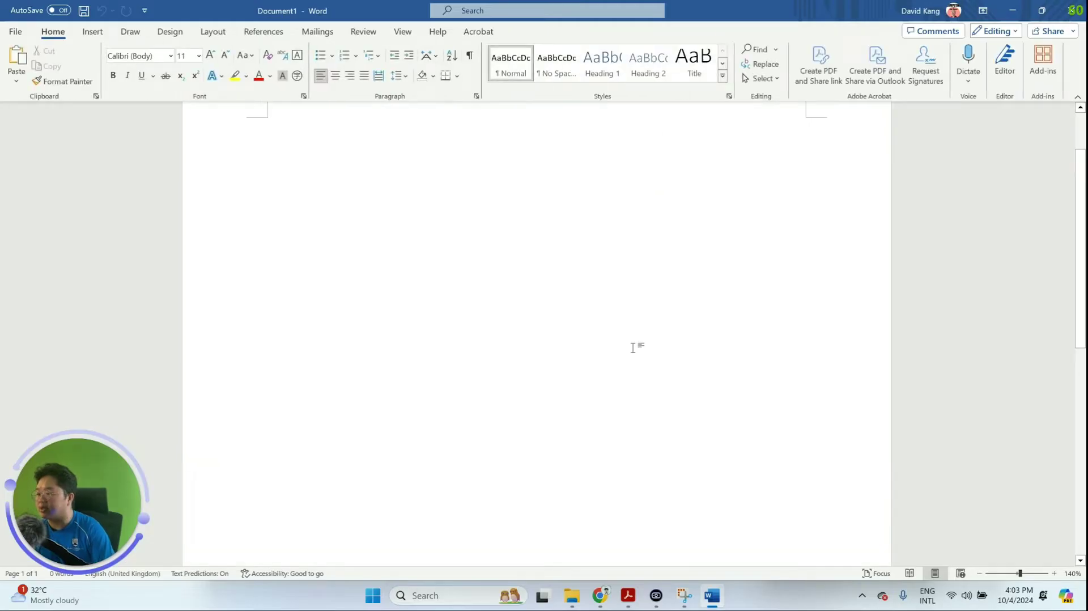
scroll(541, 428, down, 5)
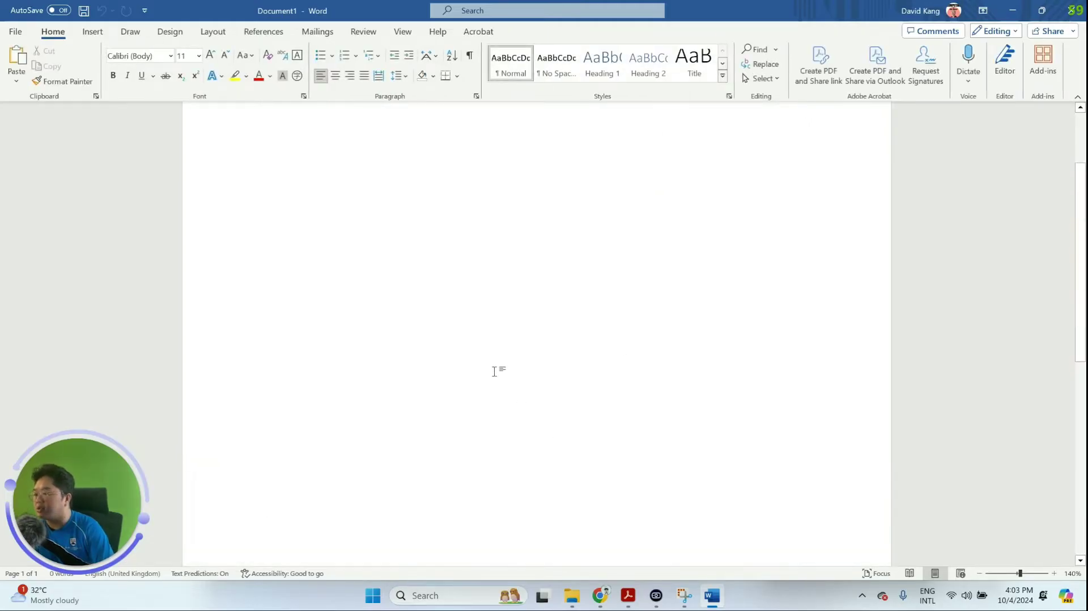
scroll(494, 377, down, 3)
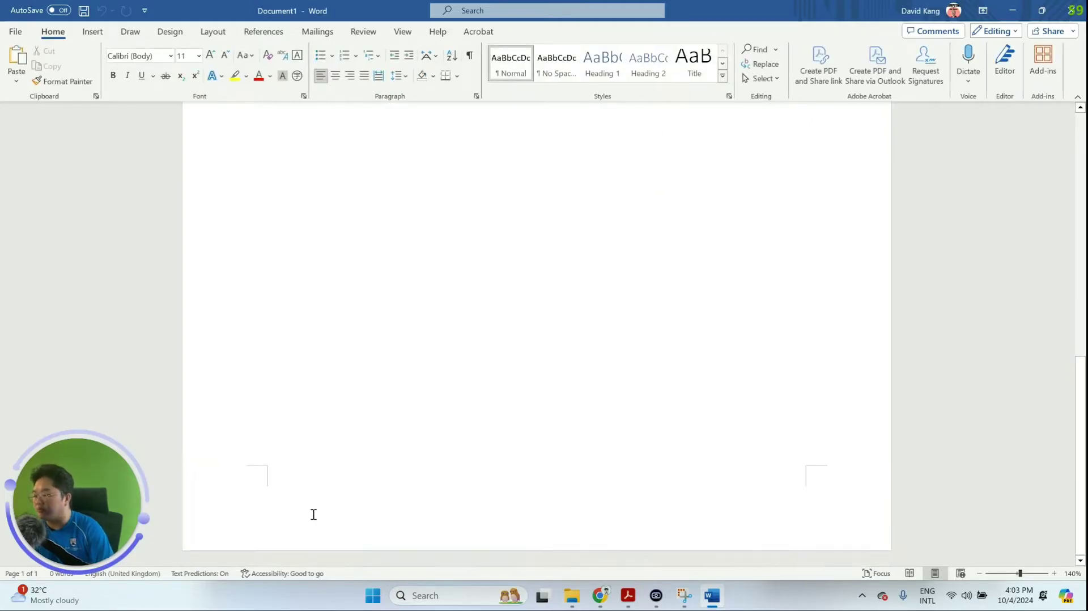
double_click(367, 515)
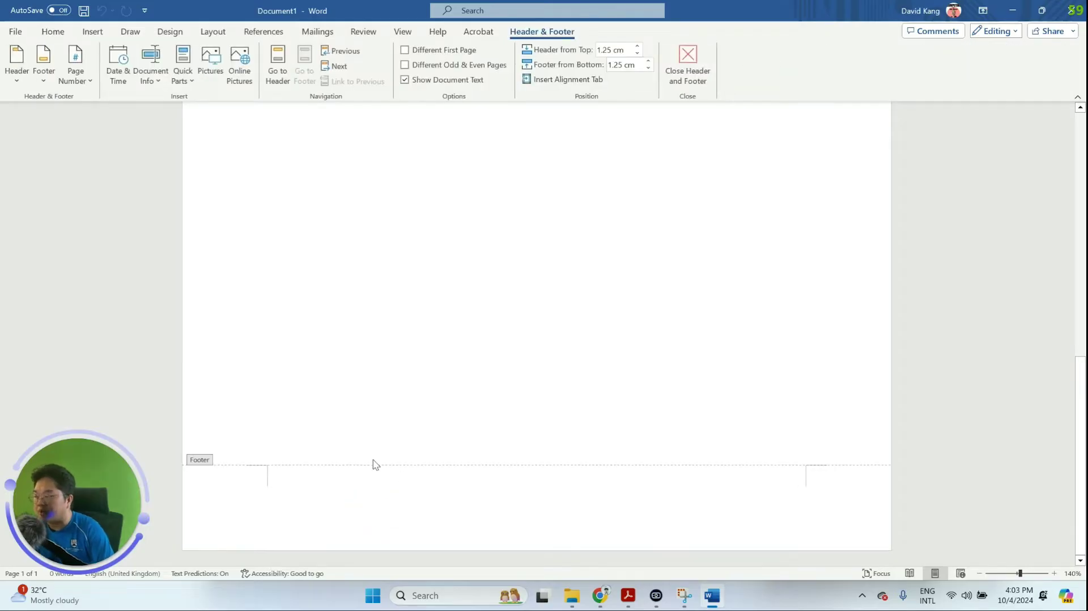
scroll(417, 475, up, 10)
Enter Mr Dave, MY299 and 888 across the header, then close header editing.
click(363, 178)
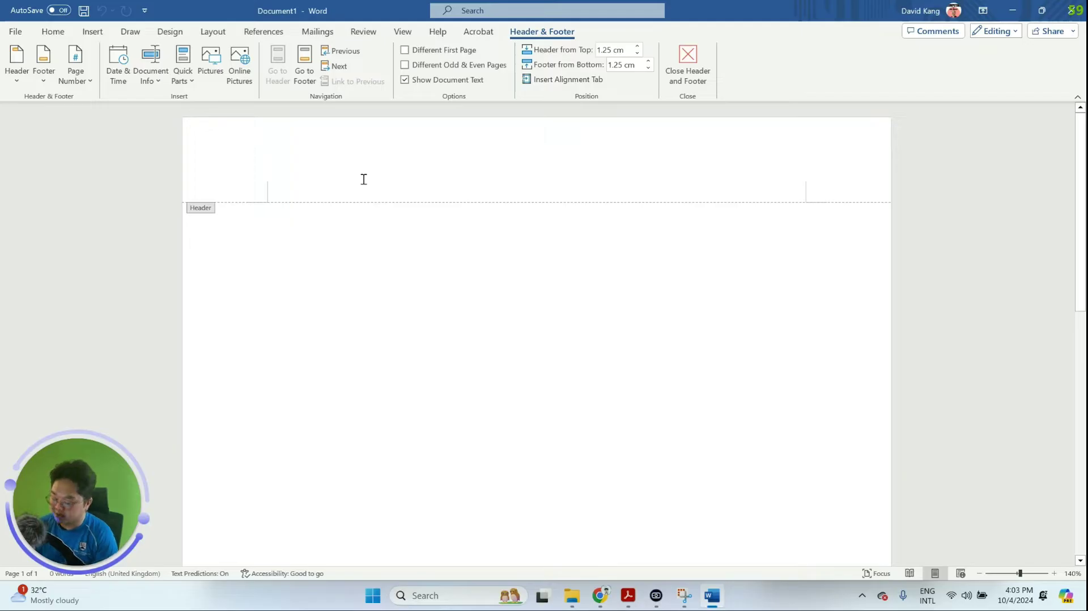
text(Mr Dave )
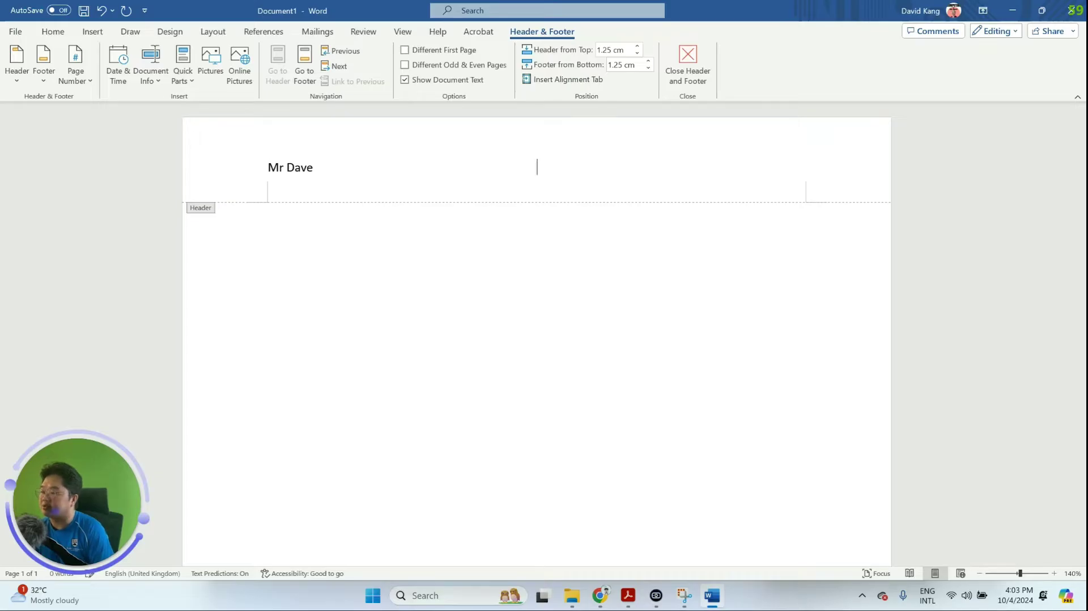
text(MY2)
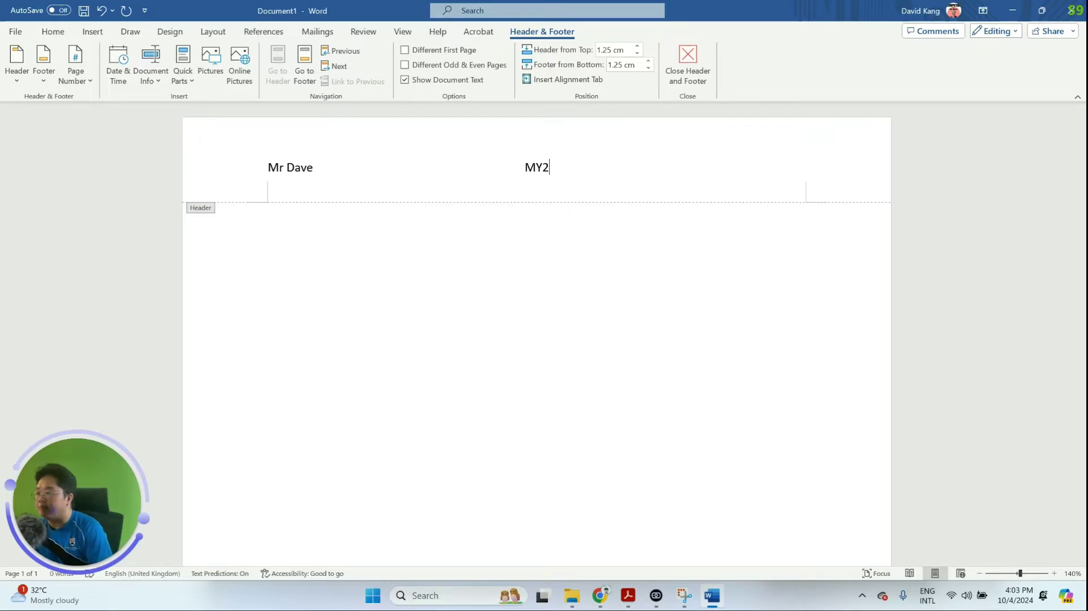
key(BackSpace)
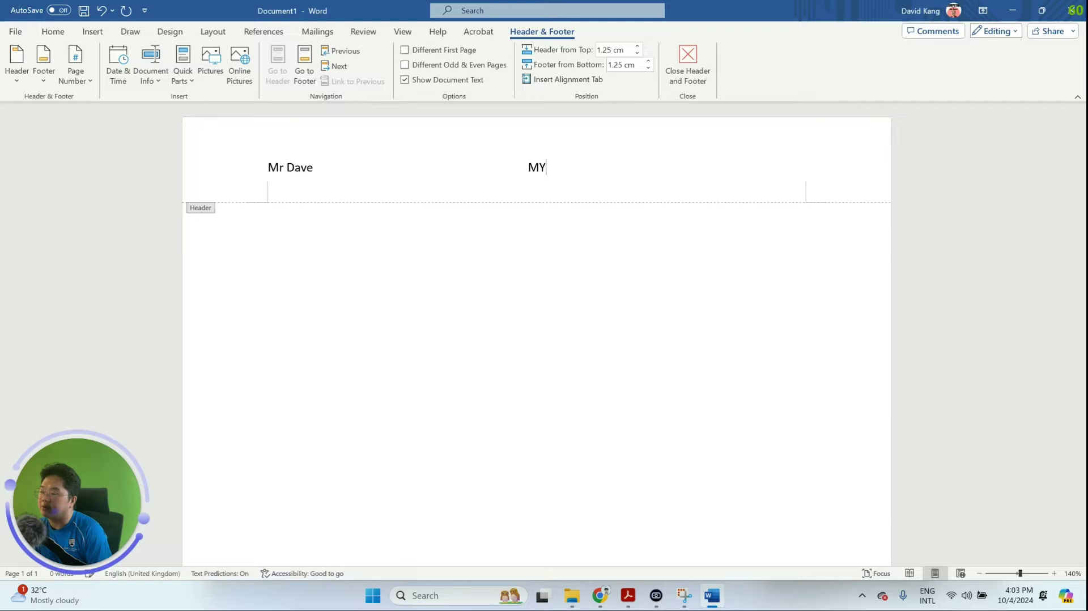
text(299)
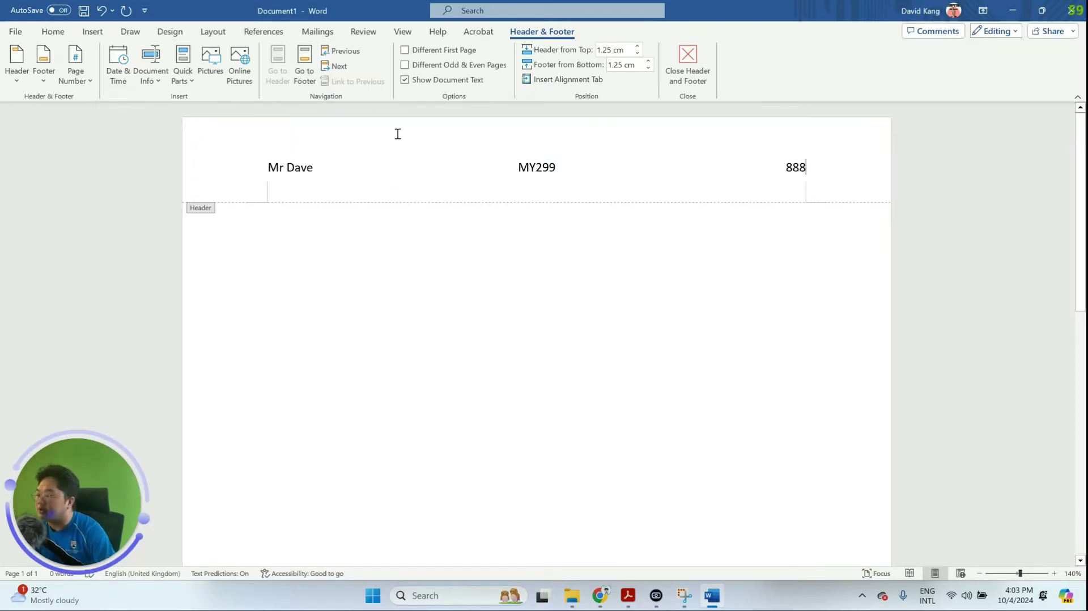
click(300, 167)
click(542, 168)
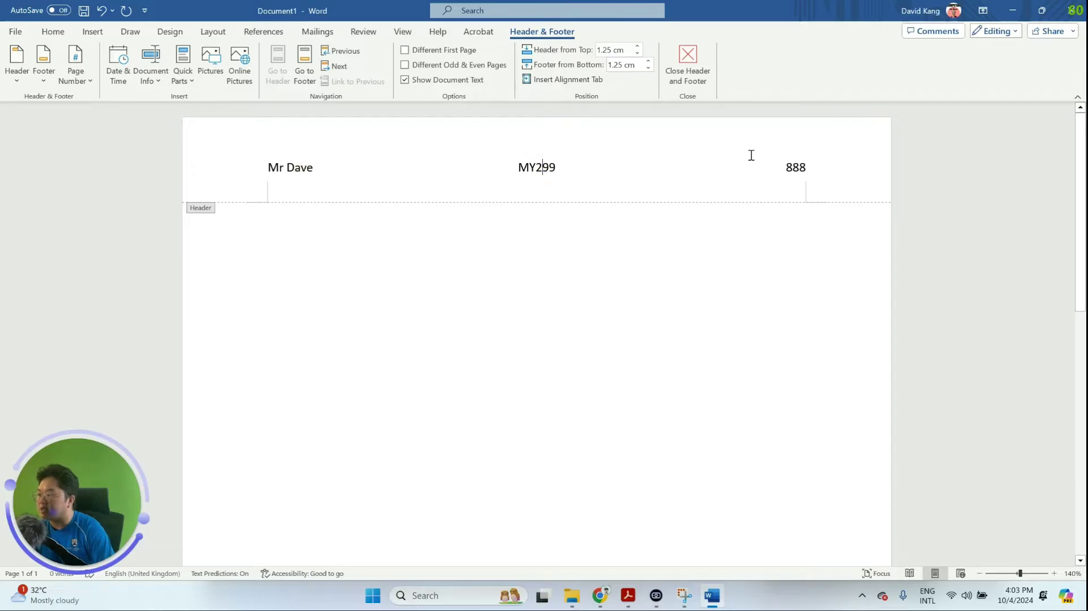
click(799, 167)
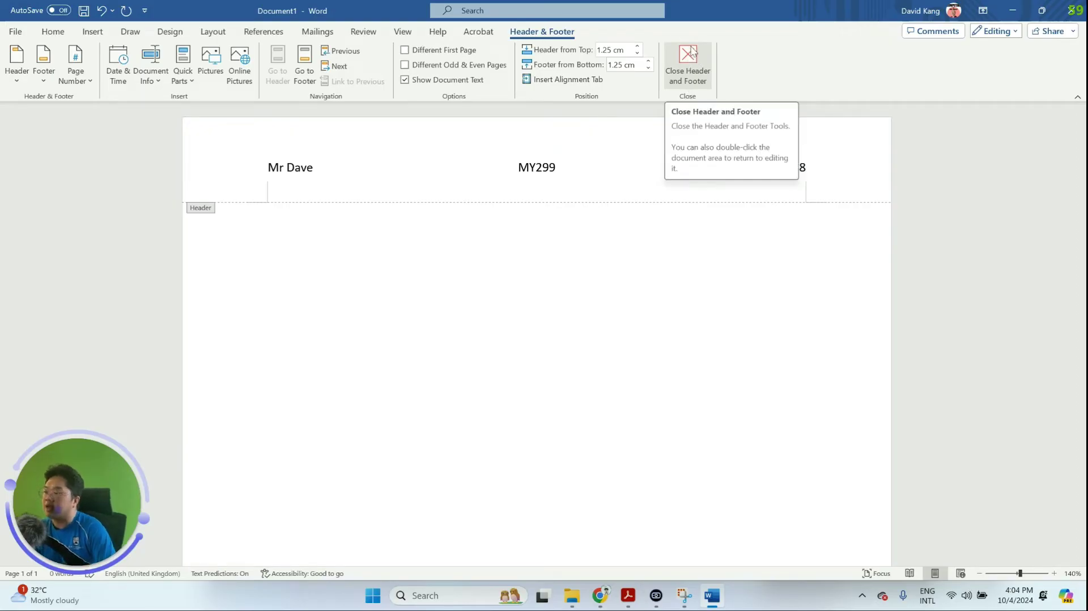
click(692, 53)
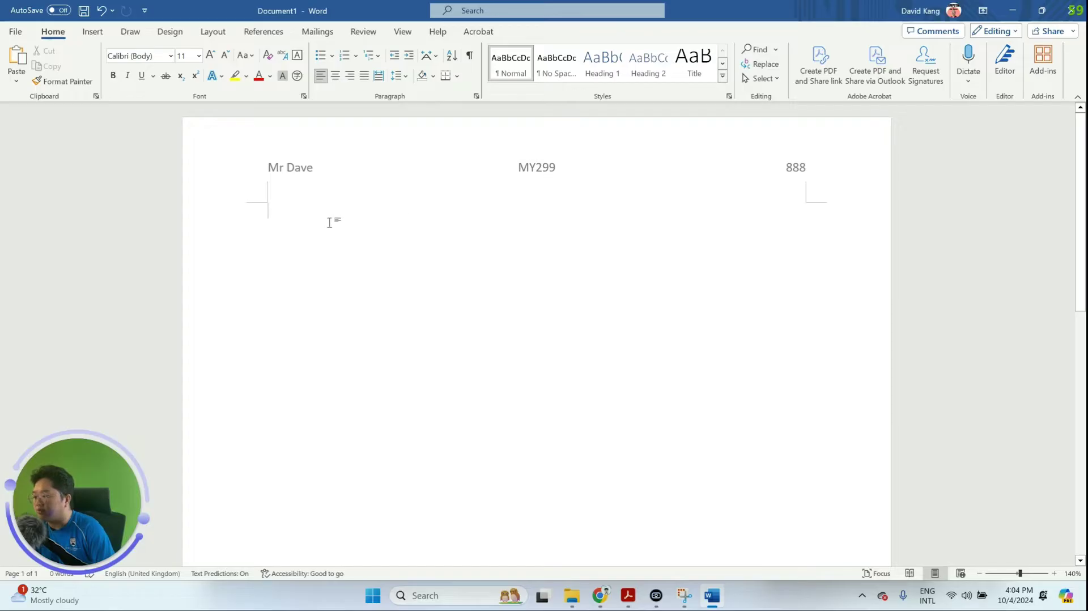
scroll(329, 222, down, 2)
scroll(332, 223, up, 2)
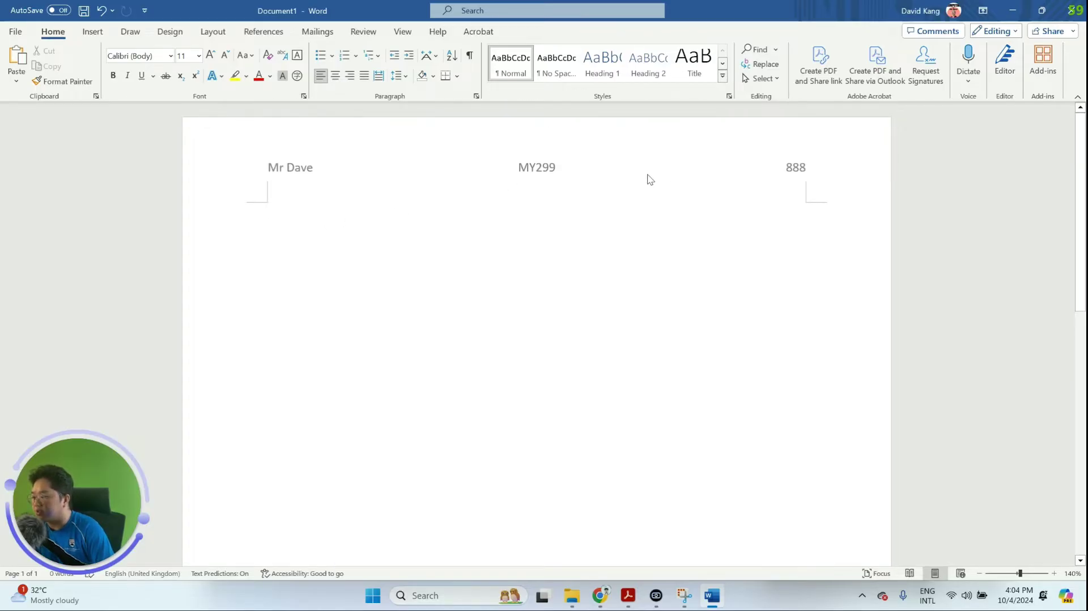
Add empty lines to the body until the document reaches a second page.
scroll(655, 210, down, 2)
scroll(657, 212, up, 2)
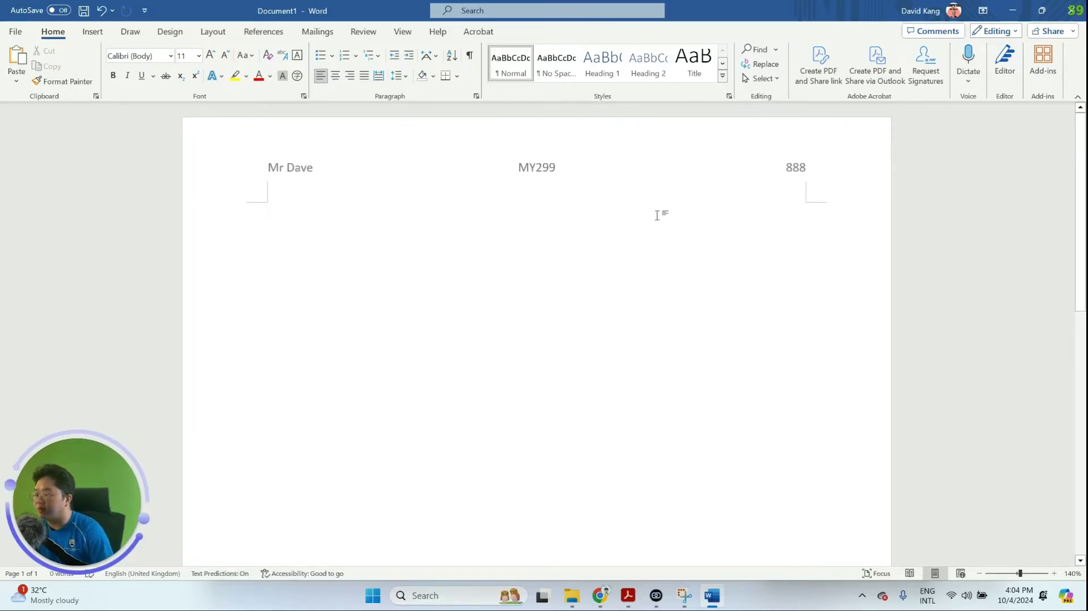
key(Return)
key(Return)
key(Return)
key(Return)
key(Return)
key(Return)
key(Return)
key(Return)
key(Return)
key(Return)
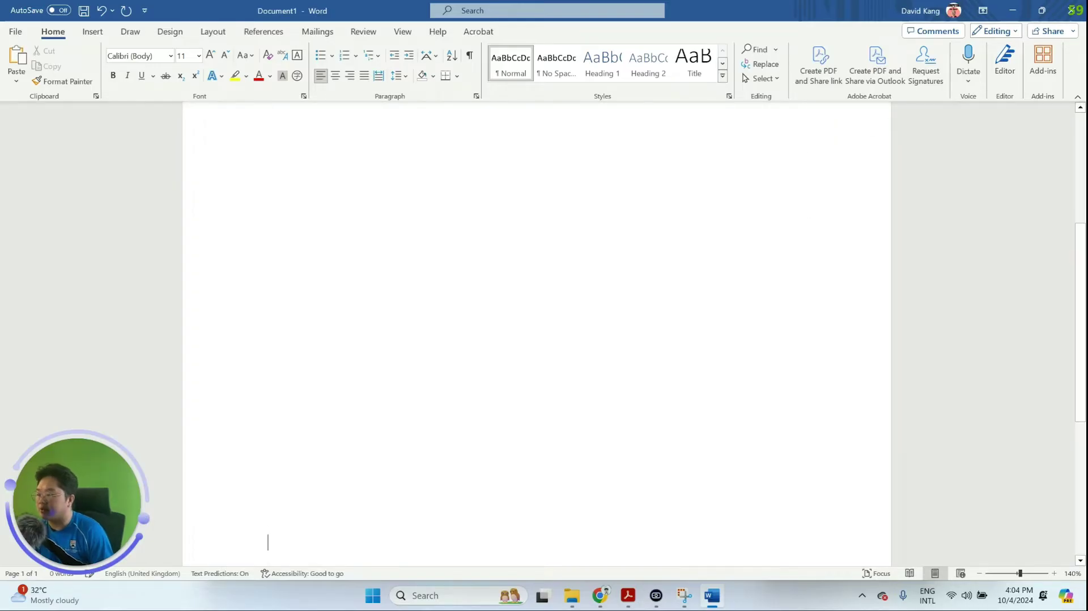
key(Return)
key(Return)
key(Return)
key(Return)
key(Return)
key(Return)
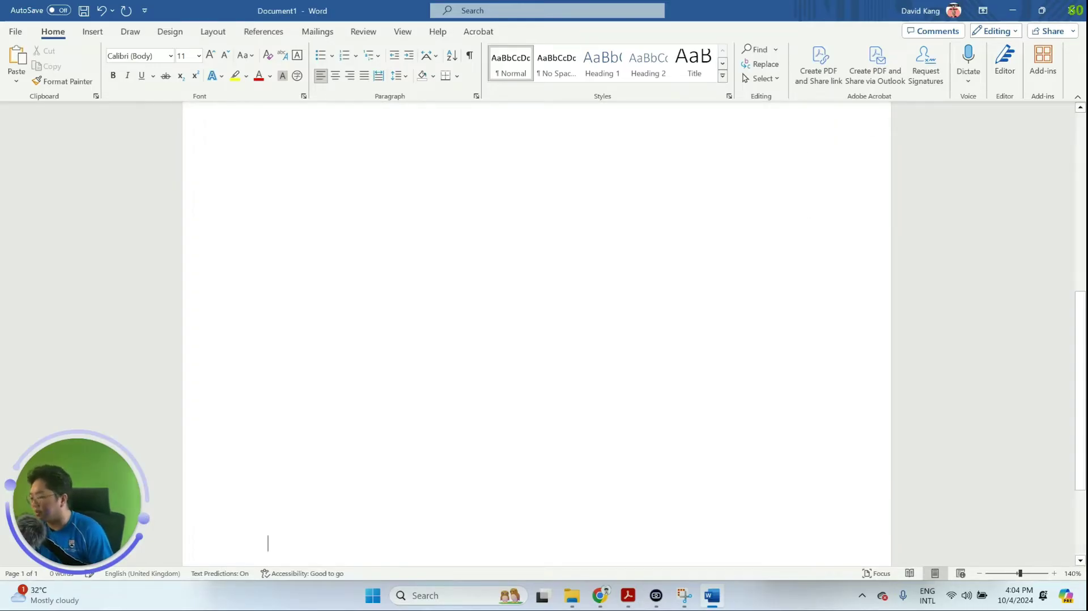
key(Return)
key(Return)
key(Return)
key(Return)
key(Return)
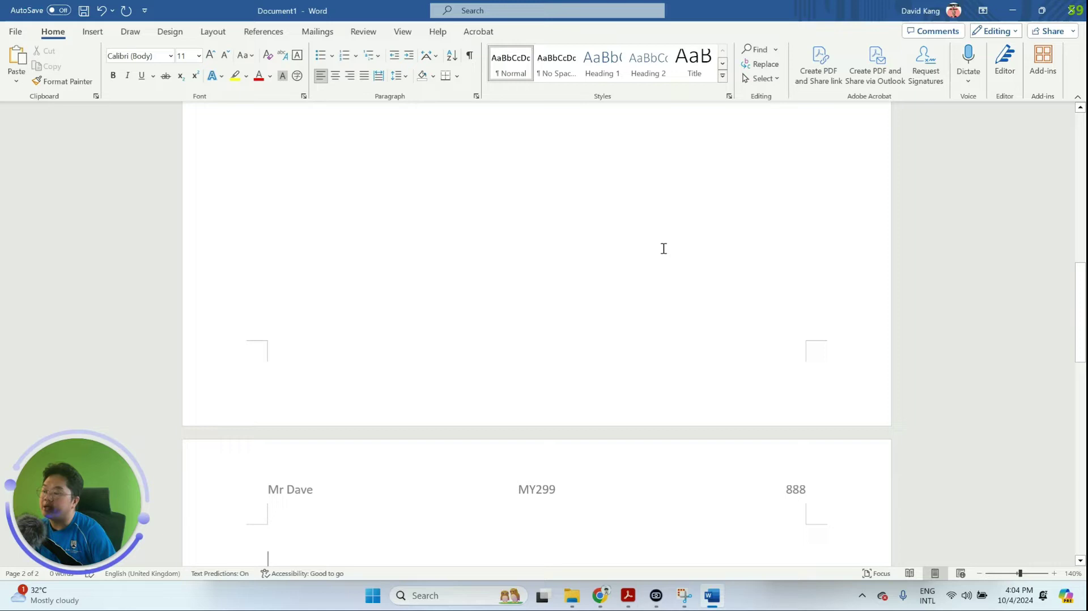
scroll(663, 248, up, 5)
scroll(688, 257, up, 5)
scroll(394, 158, down, 5)
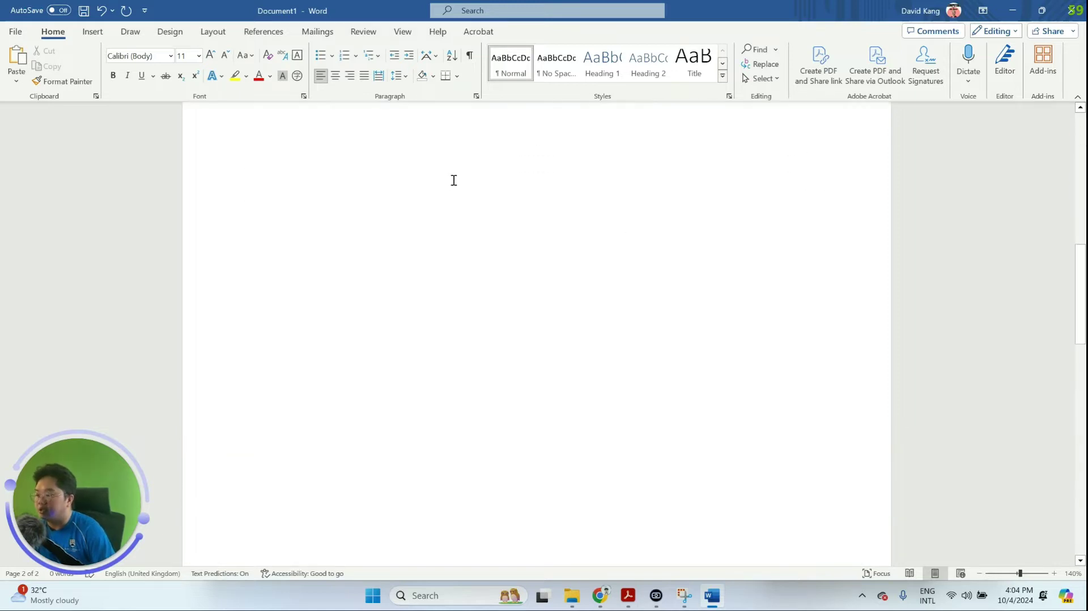
scroll(452, 180, down, 5)
scroll(576, 258, up, 1)
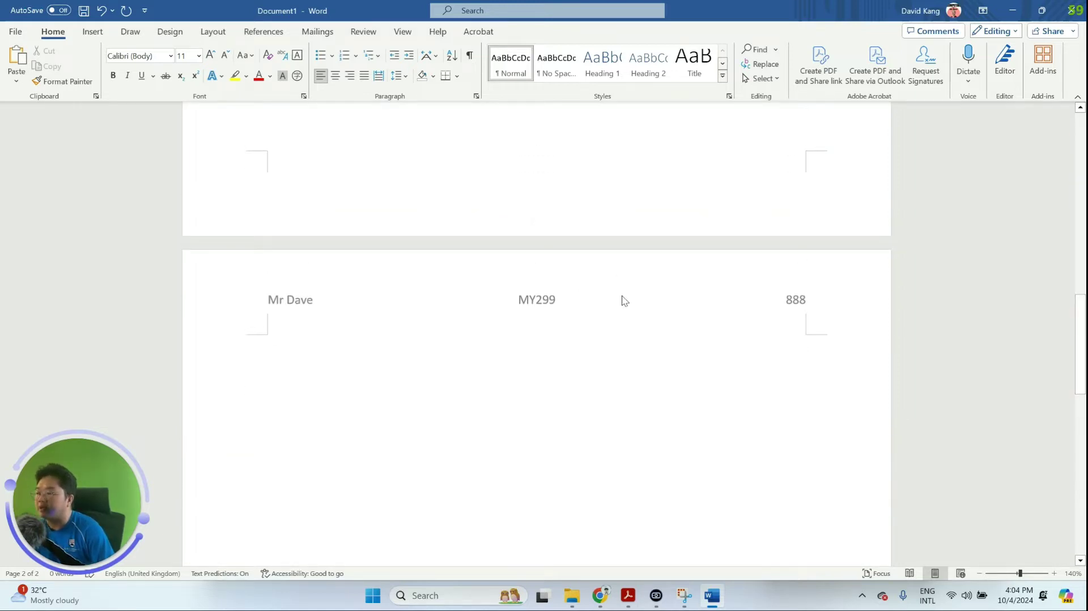
scroll(624, 301, up, 1)
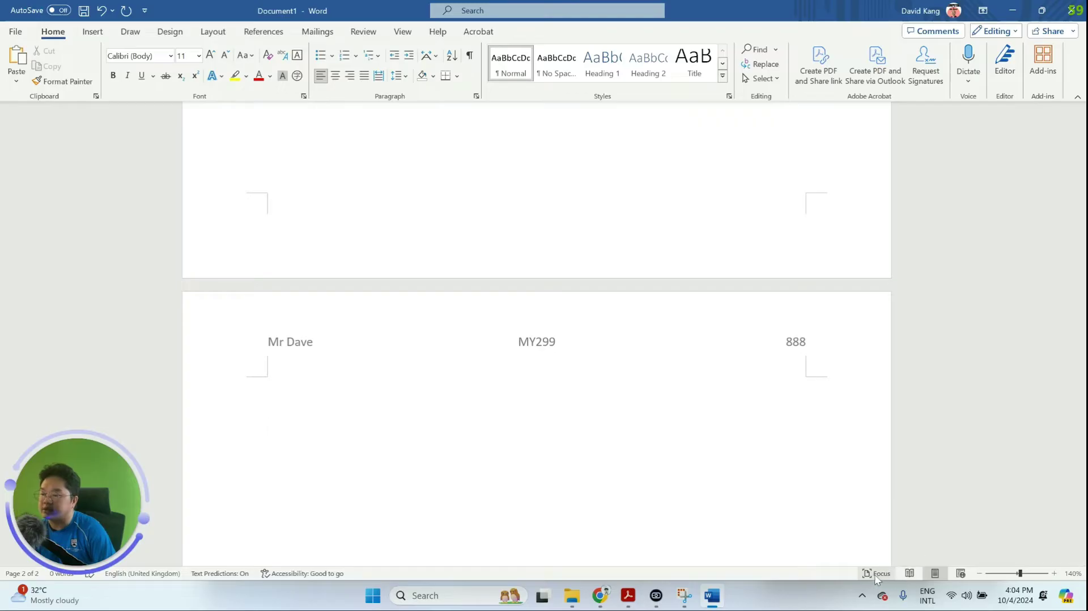
Zoom out to check both pages' headers, then zoom back in on page 2.
click(1002, 573)
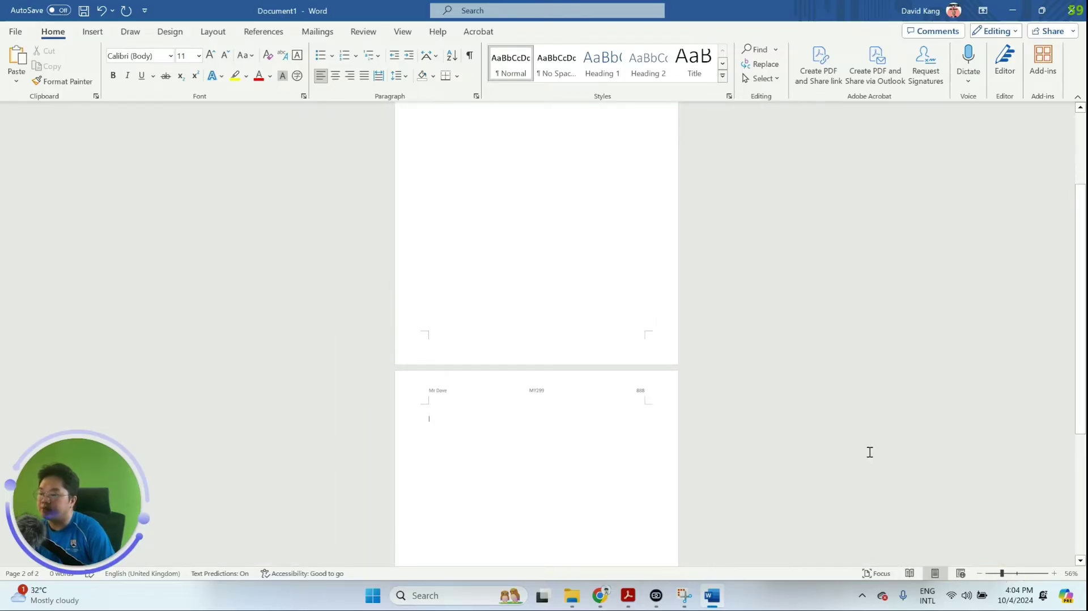
scroll(869, 451, up, 3)
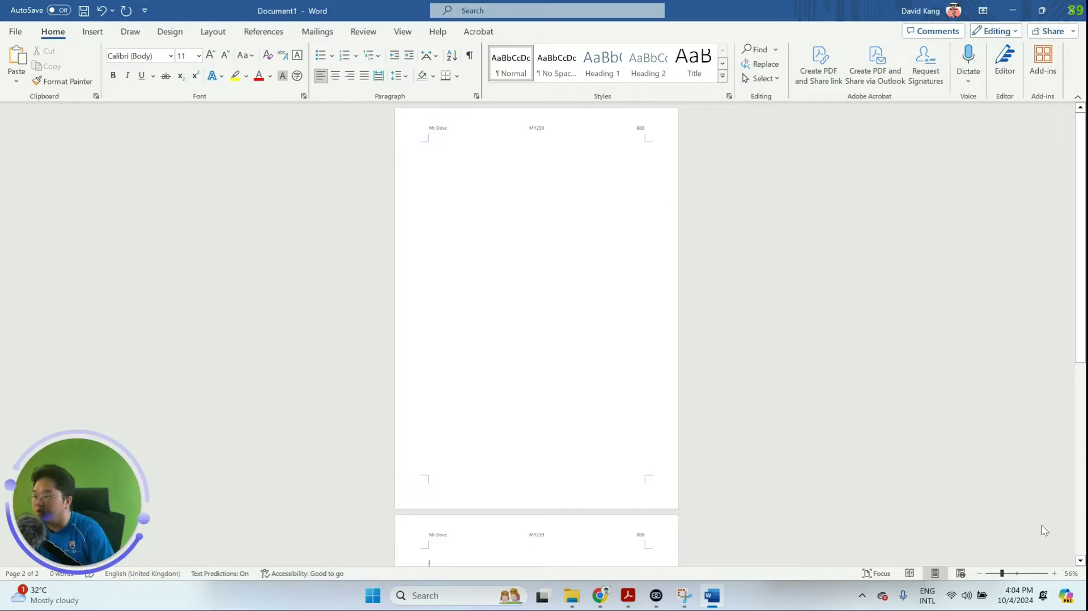
click(1016, 573)
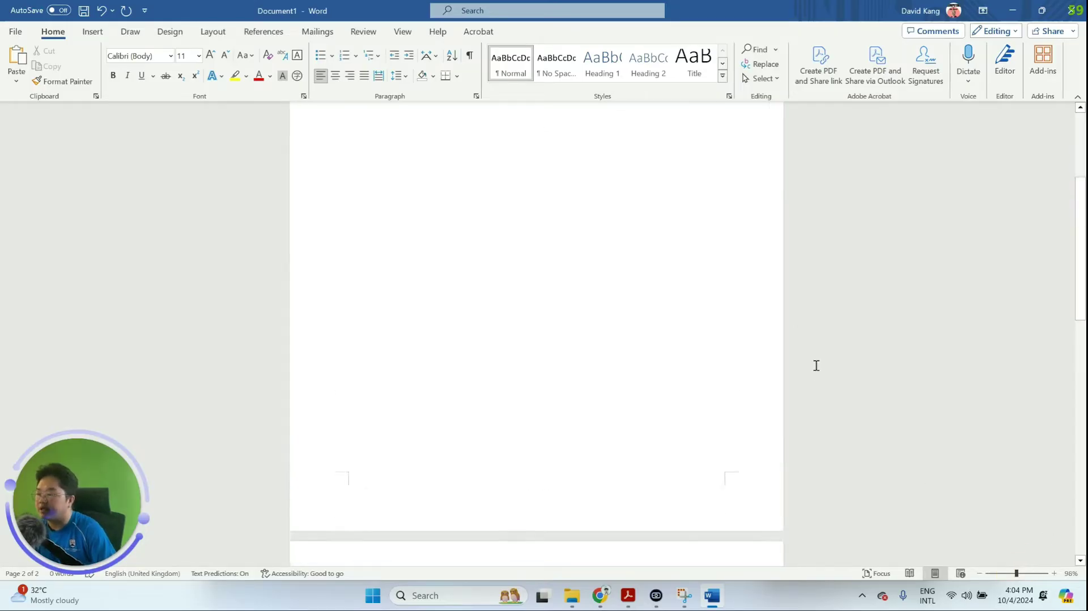
scroll(816, 365, down, 5)
click(498, 247)
click(432, 187)
key(alt+Tab)
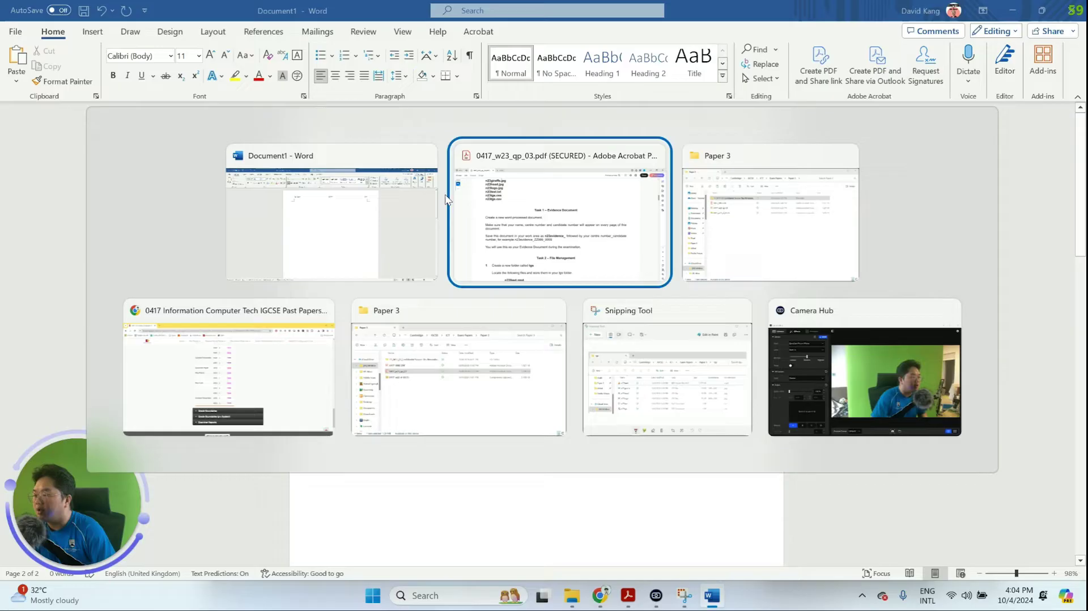
click(513, 251)
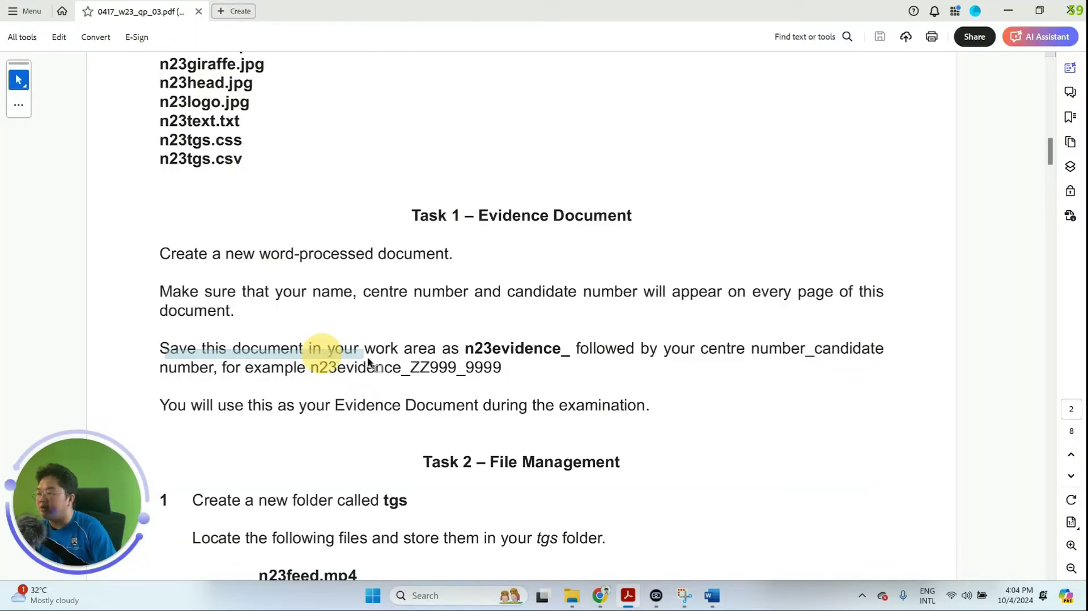
drag(163, 348, 459, 368)
click(533, 351)
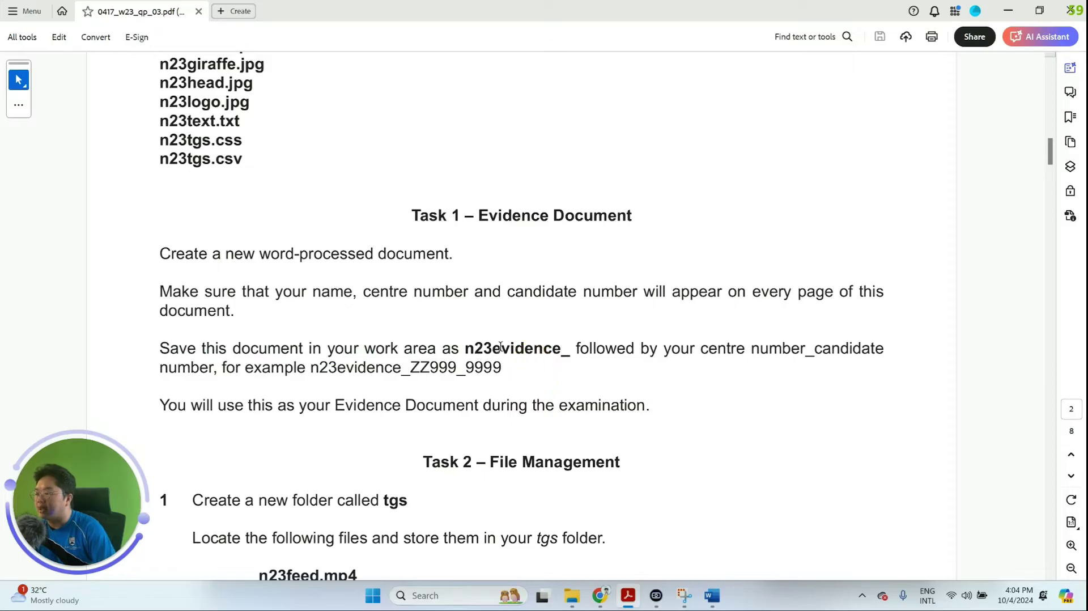
drag(579, 353, 570, 353)
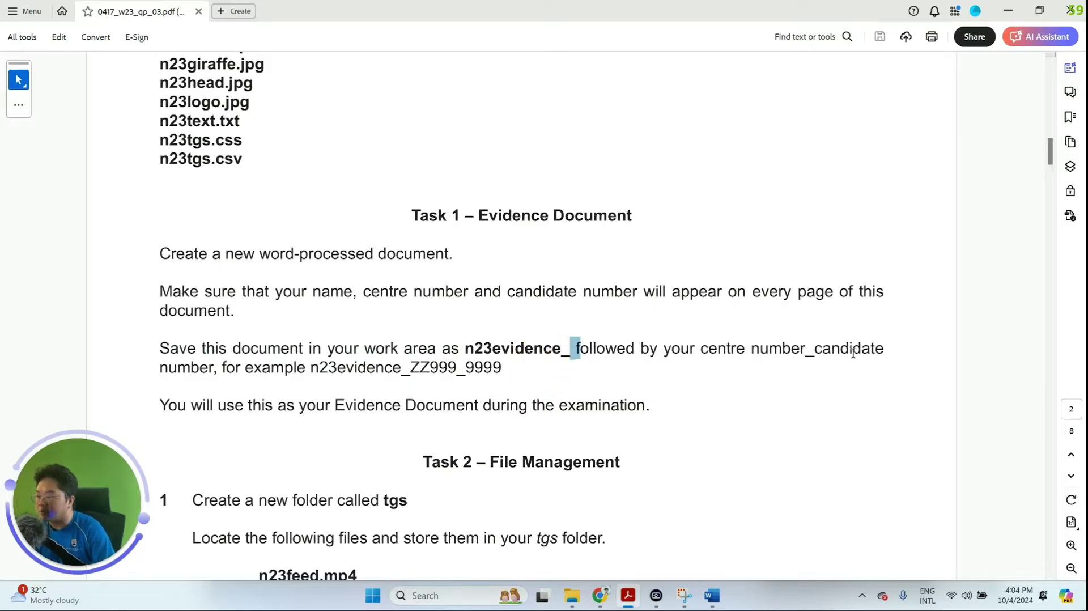
drag(246, 368, 416, 368)
drag(502, 368, 306, 375)
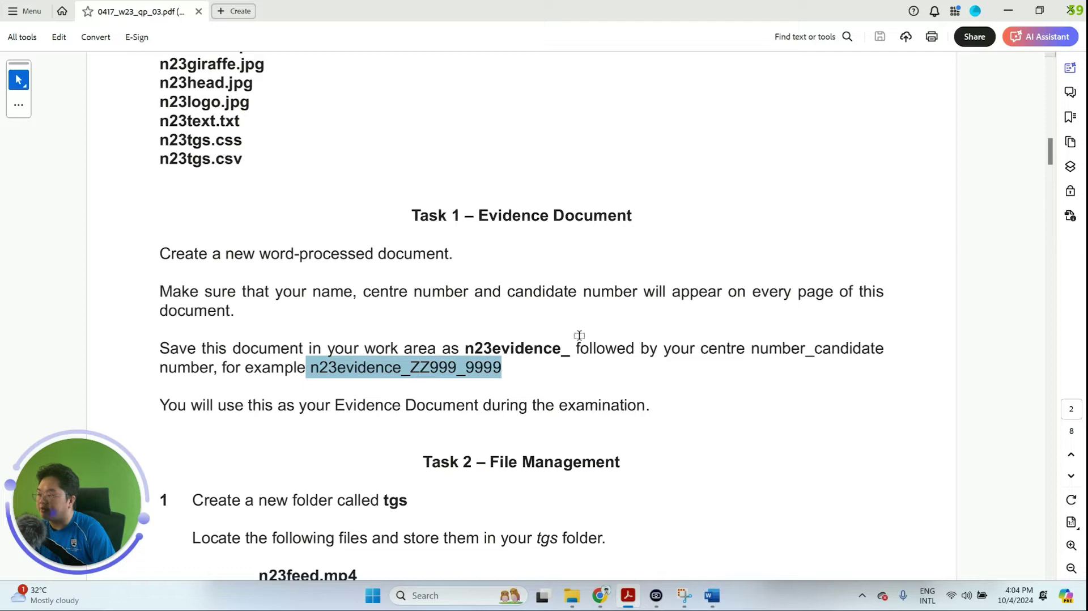
key(alt+Tab)
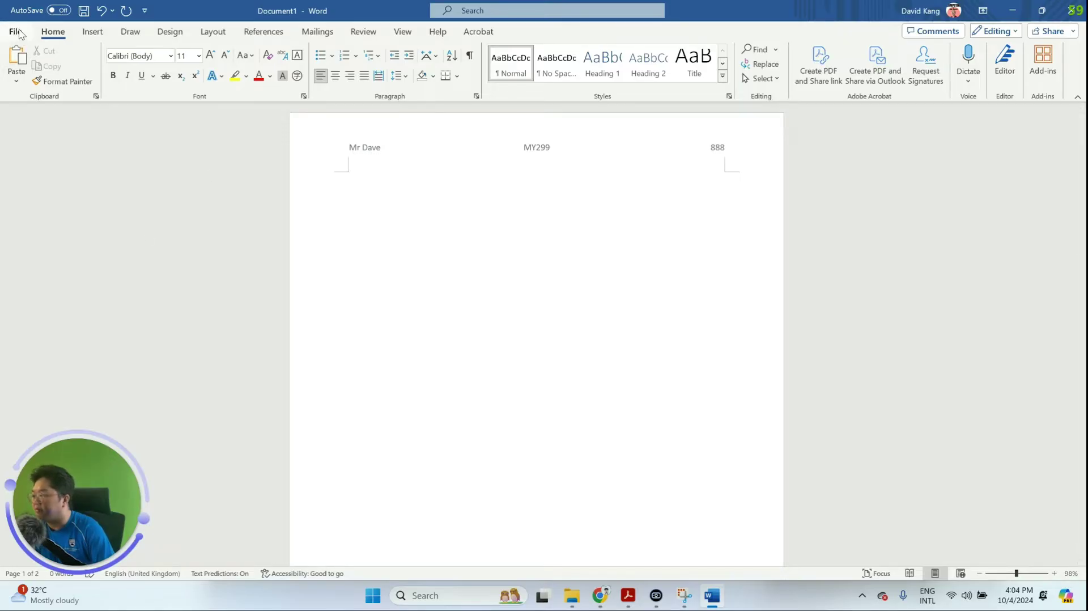
Save the document as n23evidence_MY299_888 in Paper 3, fixing the centre-number digit.
click(15, 31)
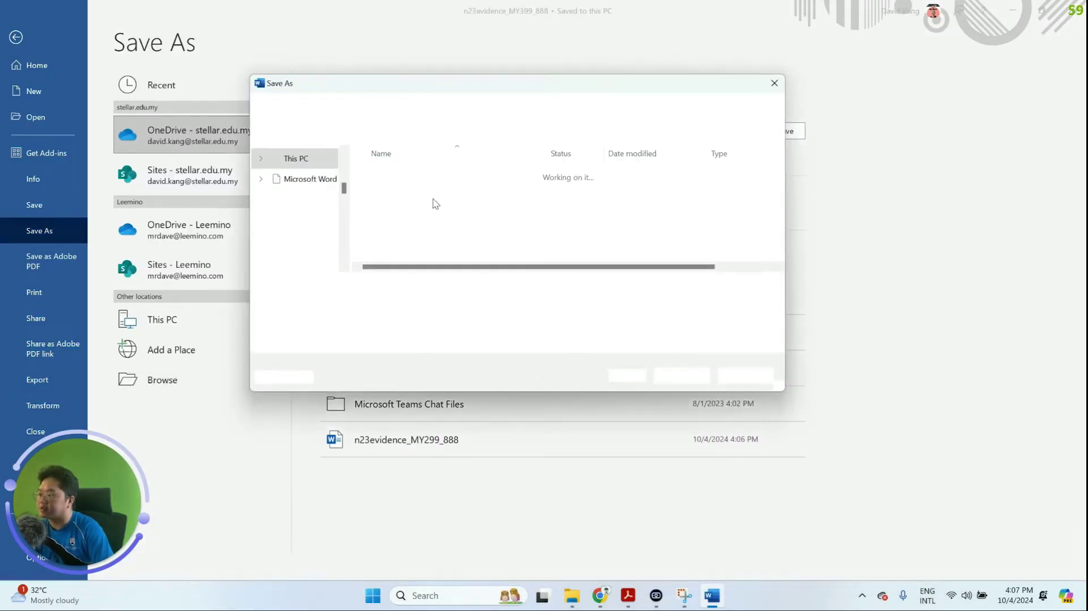
click(394, 287)
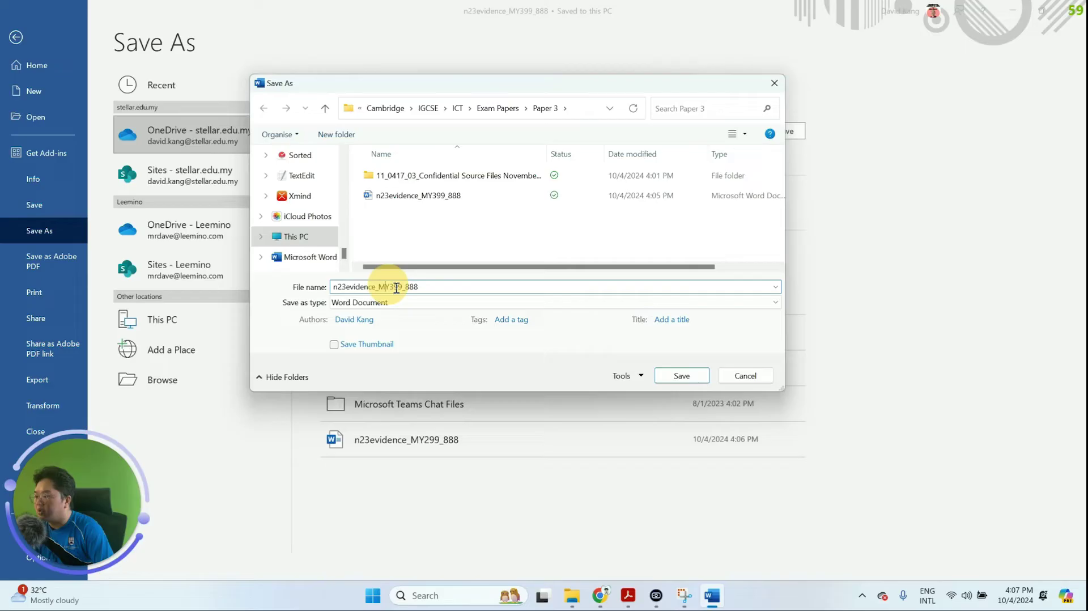
key(BackSpace)
text(2)
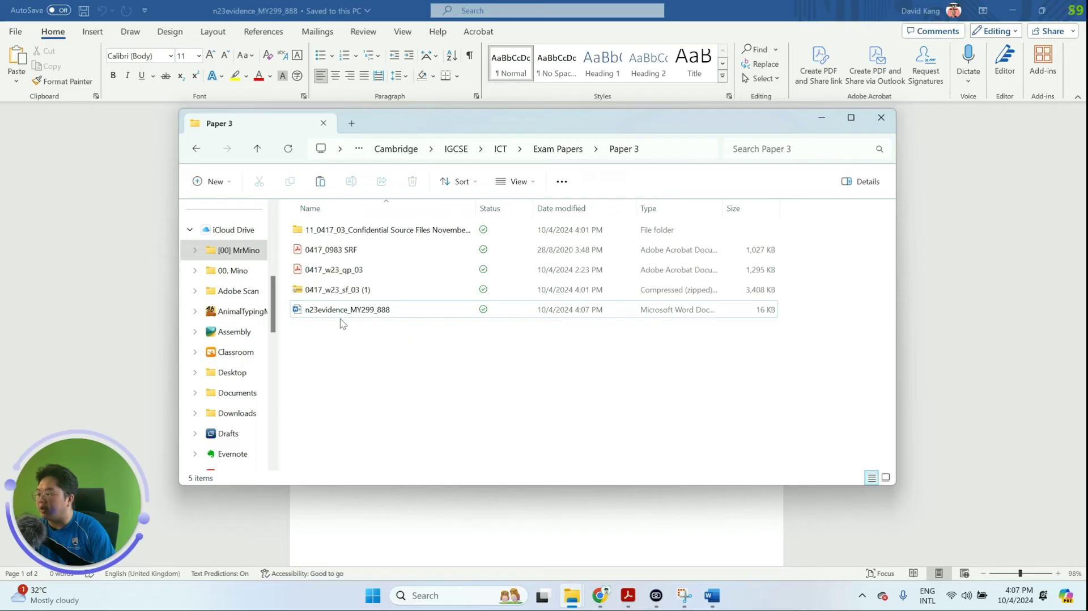
click(343, 310)
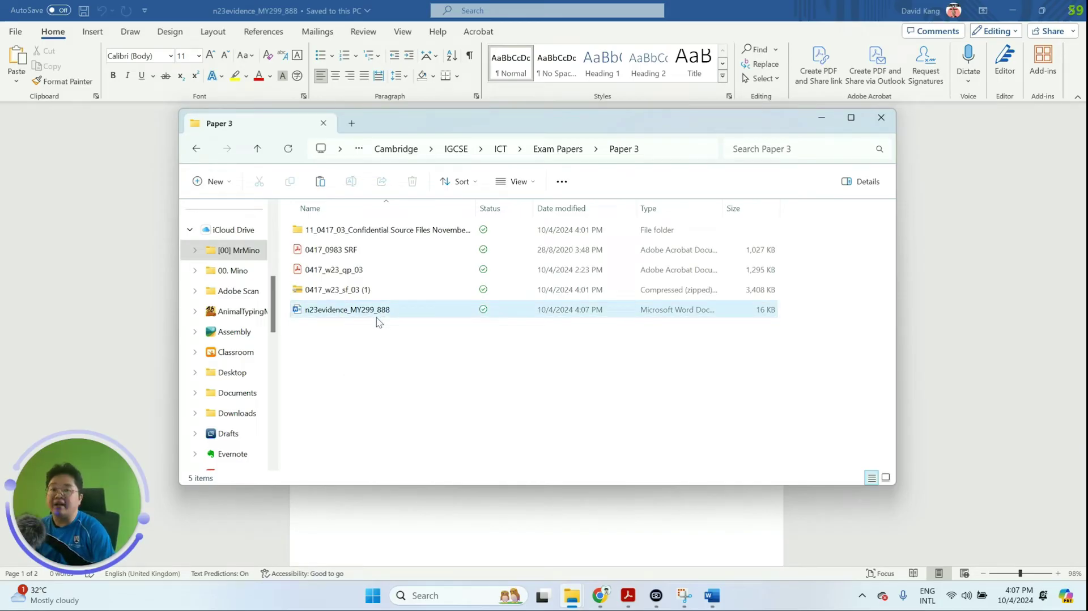
mouse_move(347, 309)
click(396, 334)
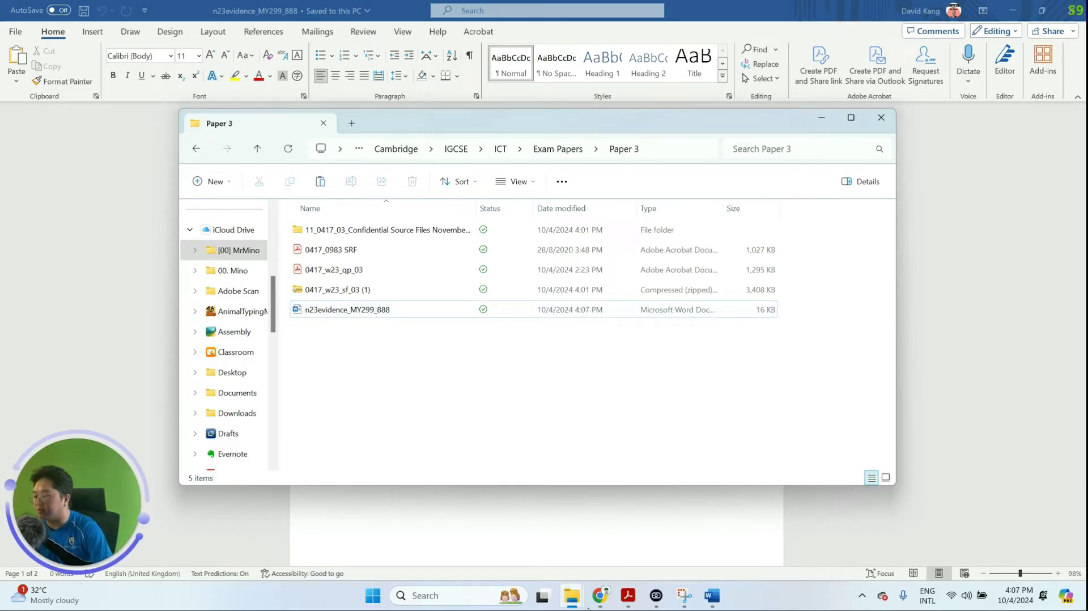
click(627, 595)
Scroll the PDF to Task 2 File Management and highlight 'Create a new folder called tgs'.
scroll(547, 439, down, 2)
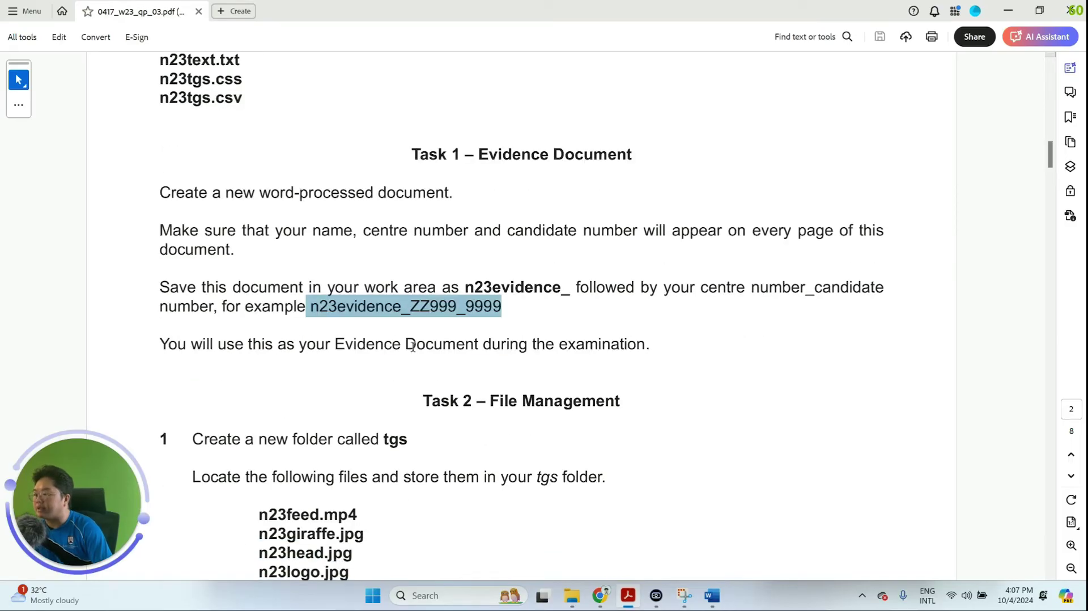
scroll(413, 347, down, 2)
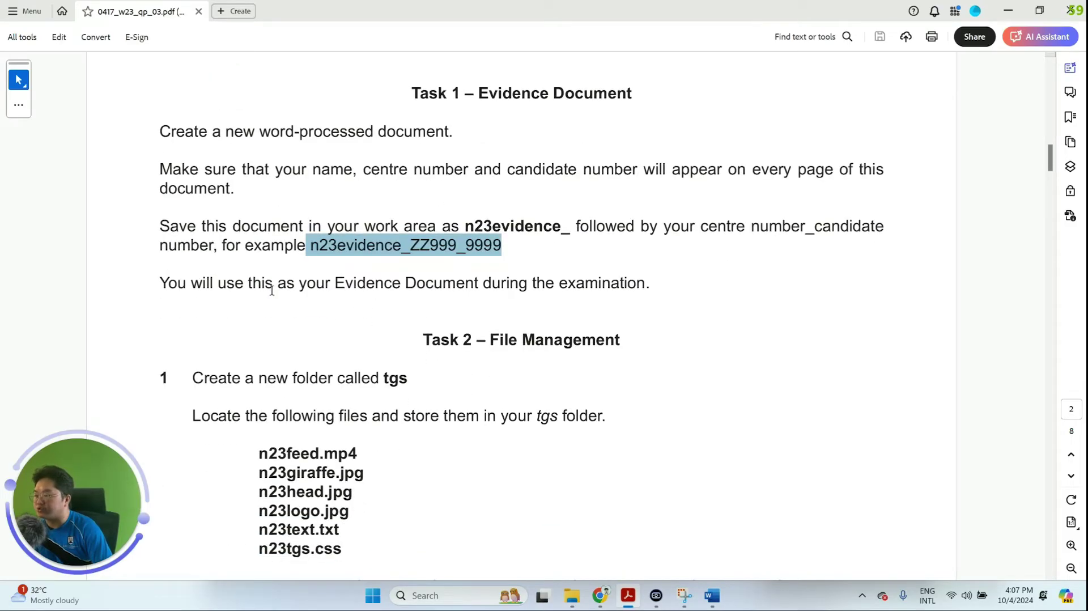
drag(272, 290, 479, 286)
click(573, 309)
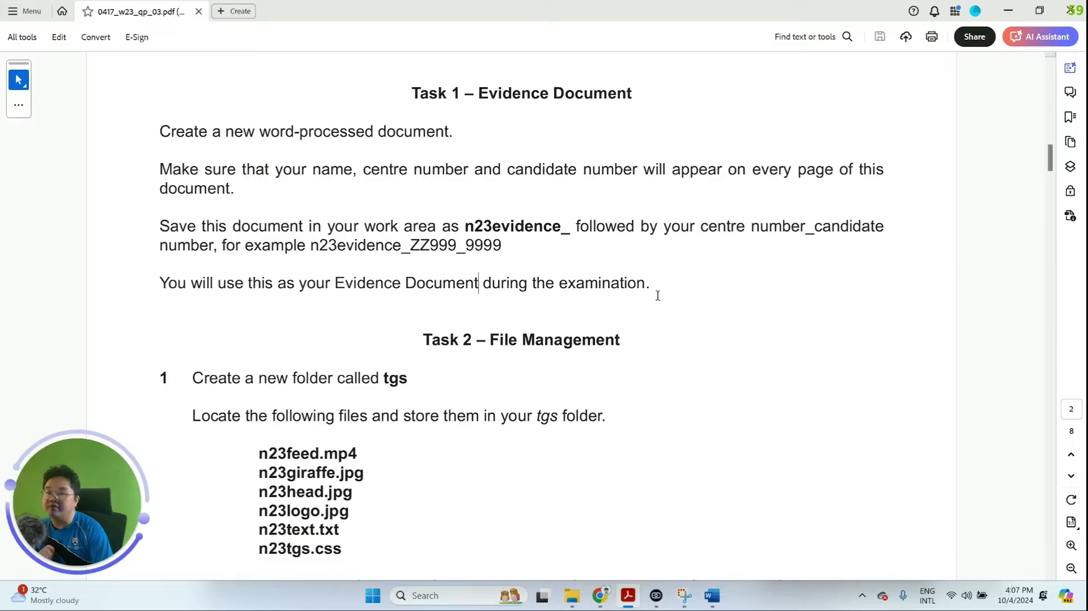
scroll(640, 283, down, 1)
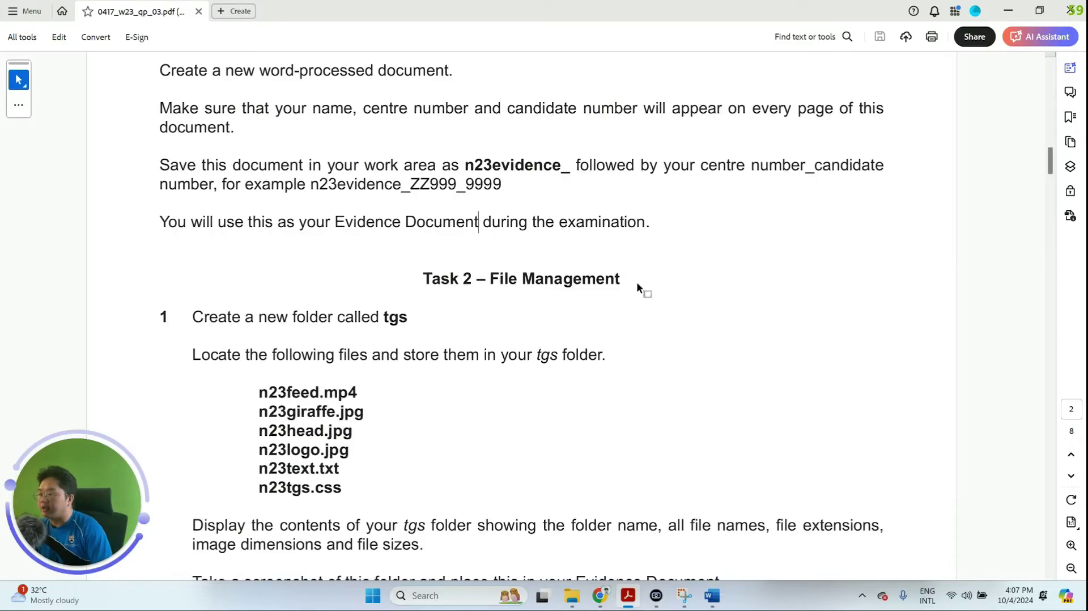
scroll(637, 286, down, 3)
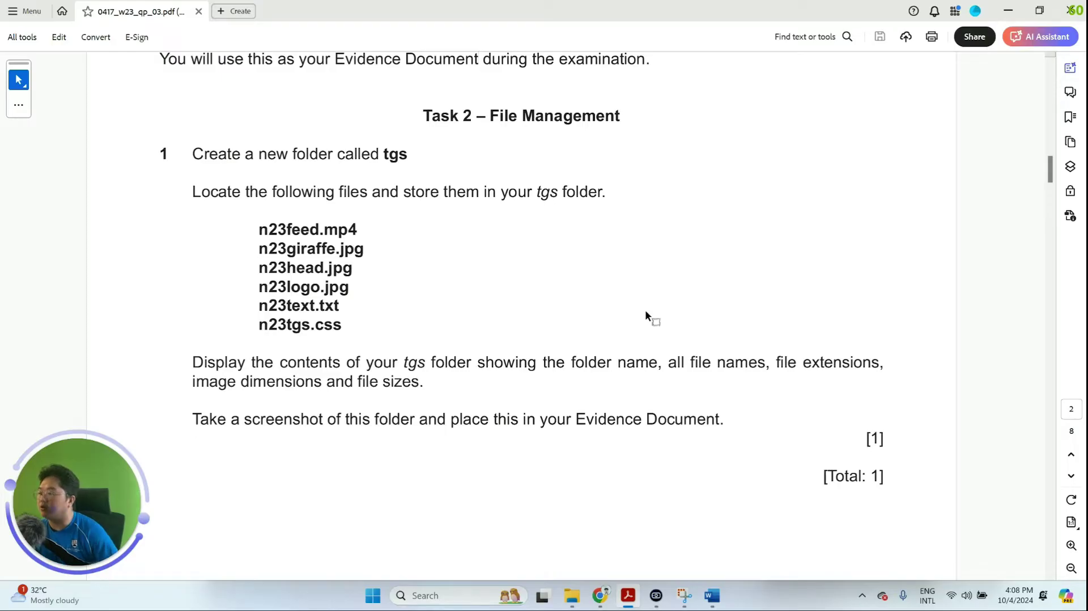
drag(408, 154, 192, 154)
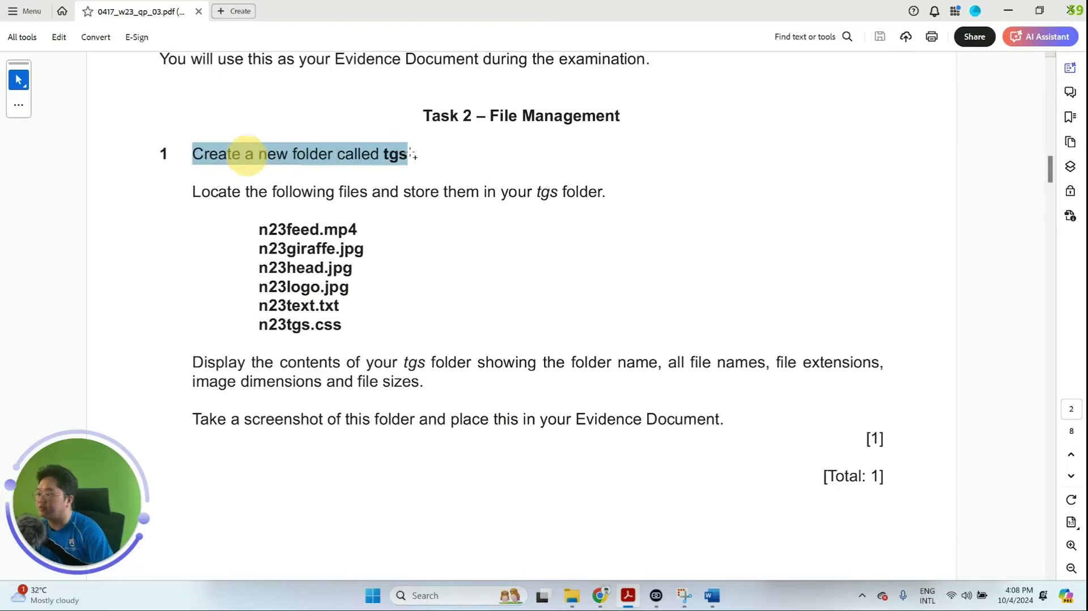
Bring up the Paper 3 folder window in File Explorer.
click(572, 594)
click(655, 535)
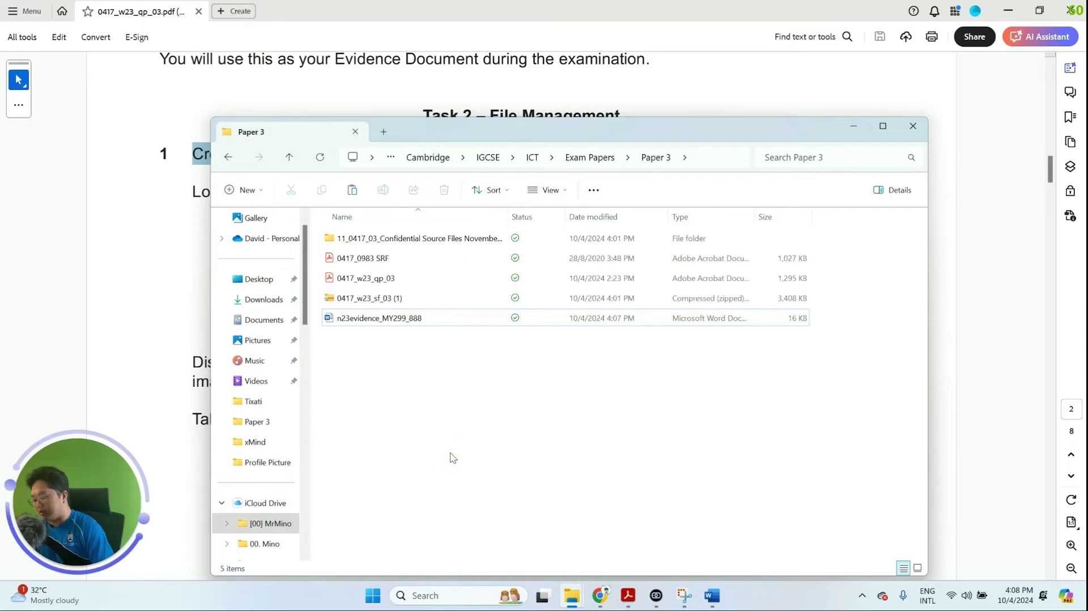
click(245, 189)
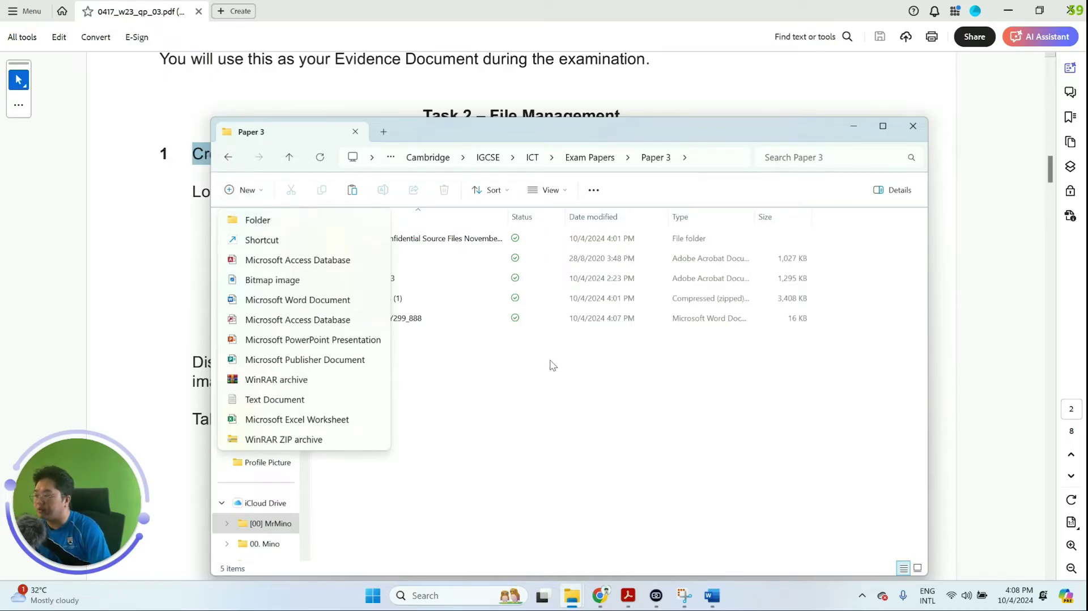
click(559, 400)
Create a new folder named 'tgs' in Paper 3 from the right-click New menu.
right_click(561, 398)
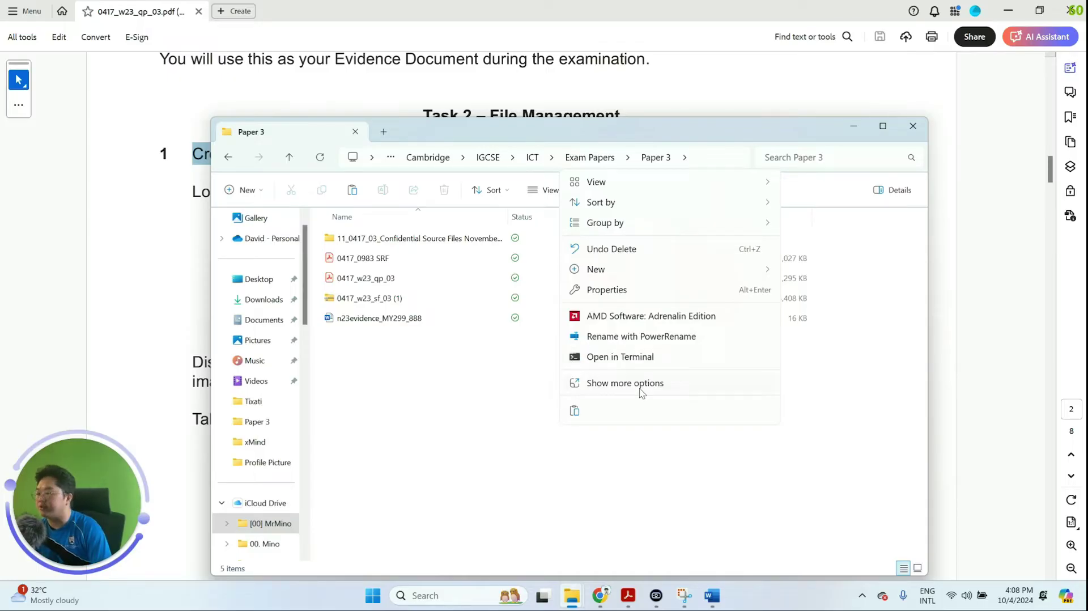
right_click(518, 408)
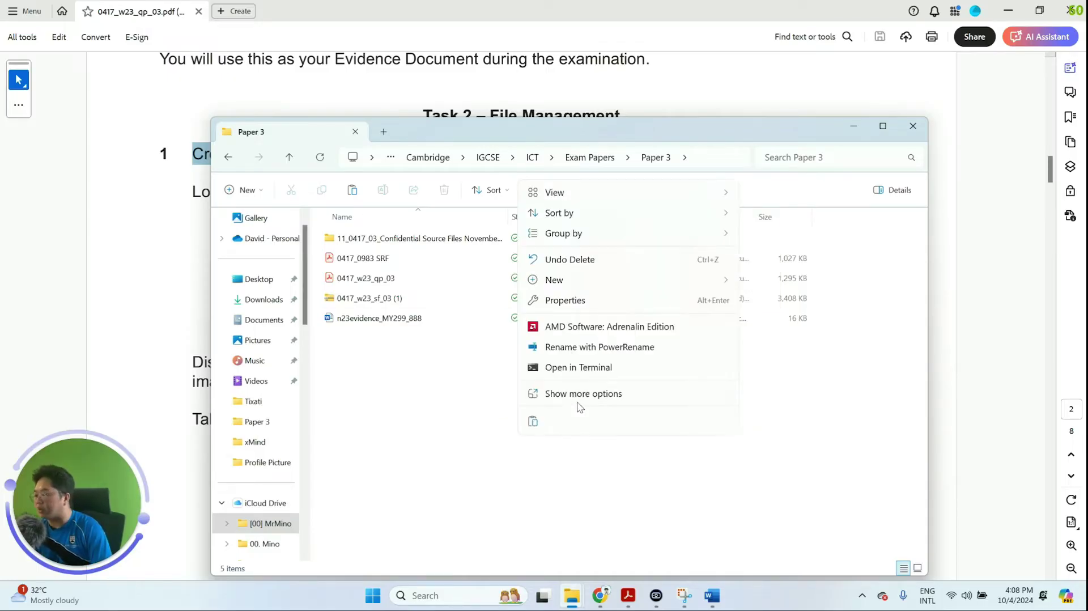
click(583, 397)
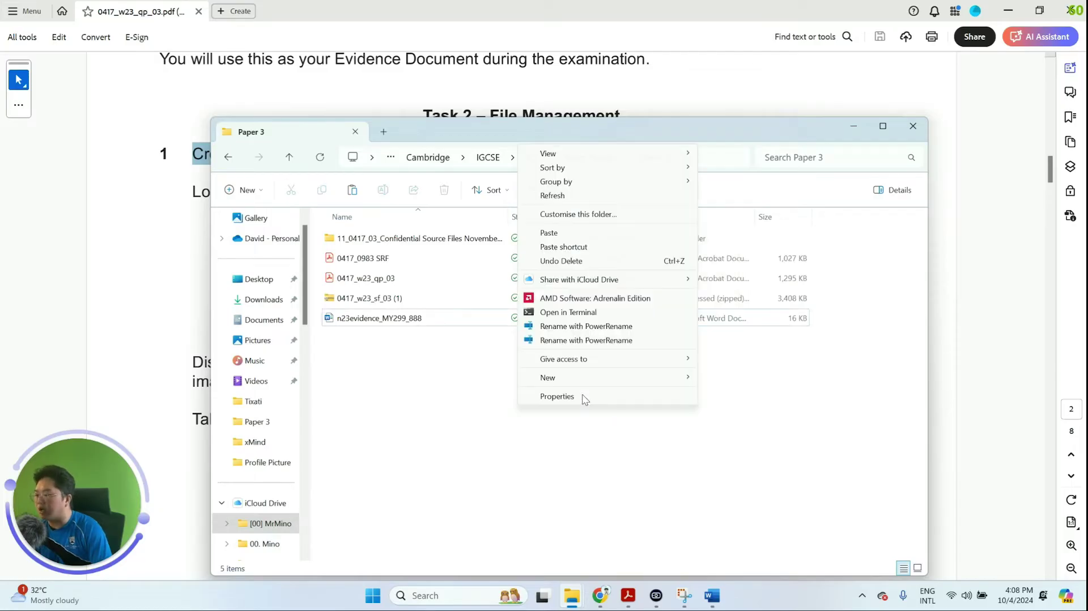
mouse_move(595, 378)
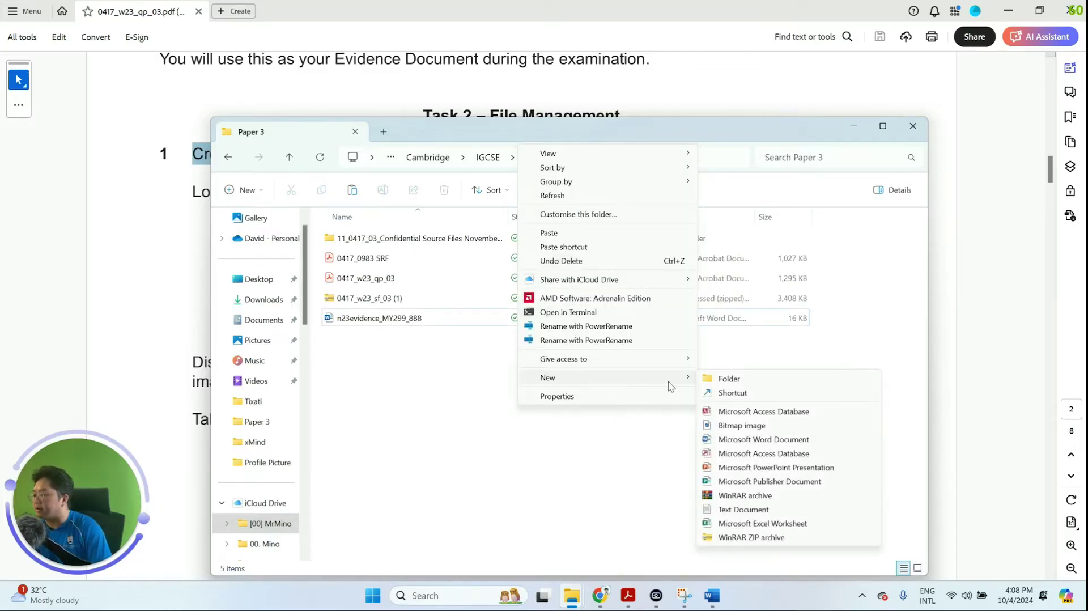
click(715, 383)
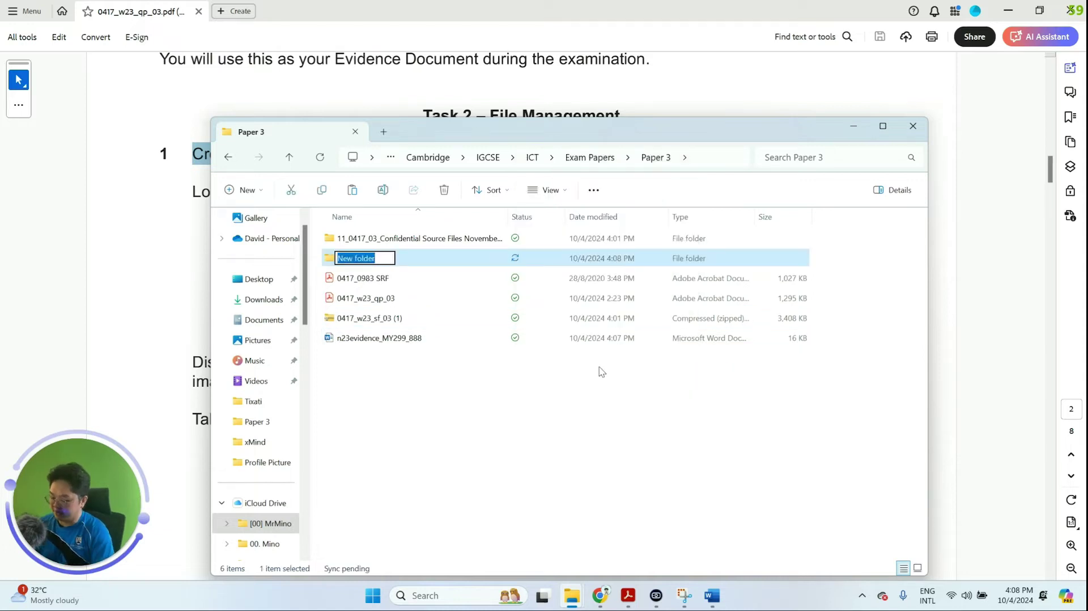
text(tgs)
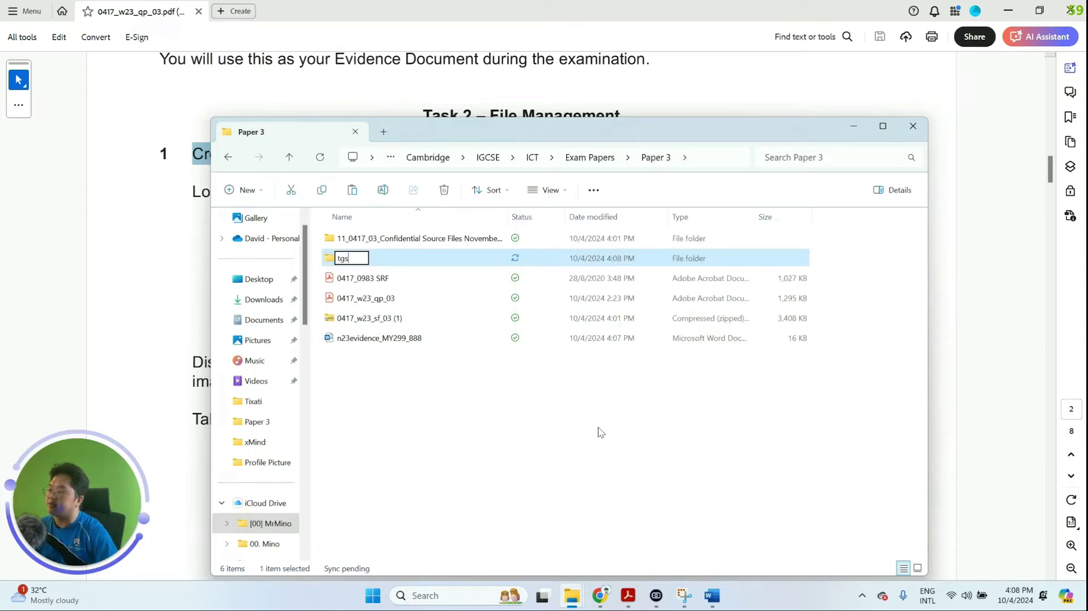
click(594, 434)
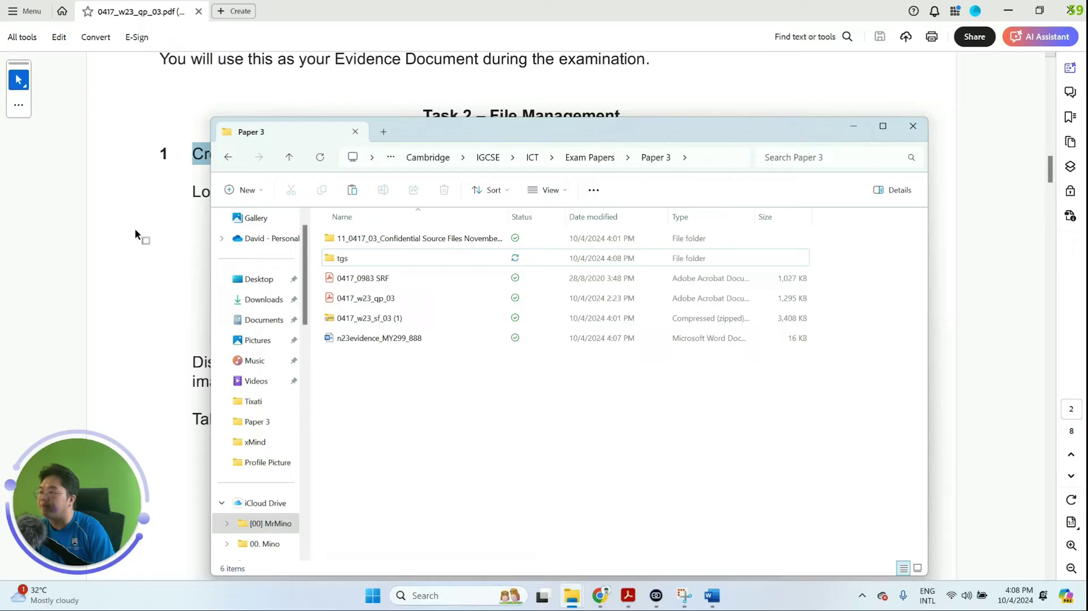
Review the task's instruction to store files in tgs, then open the Confidential Source Files folder.
click(160, 239)
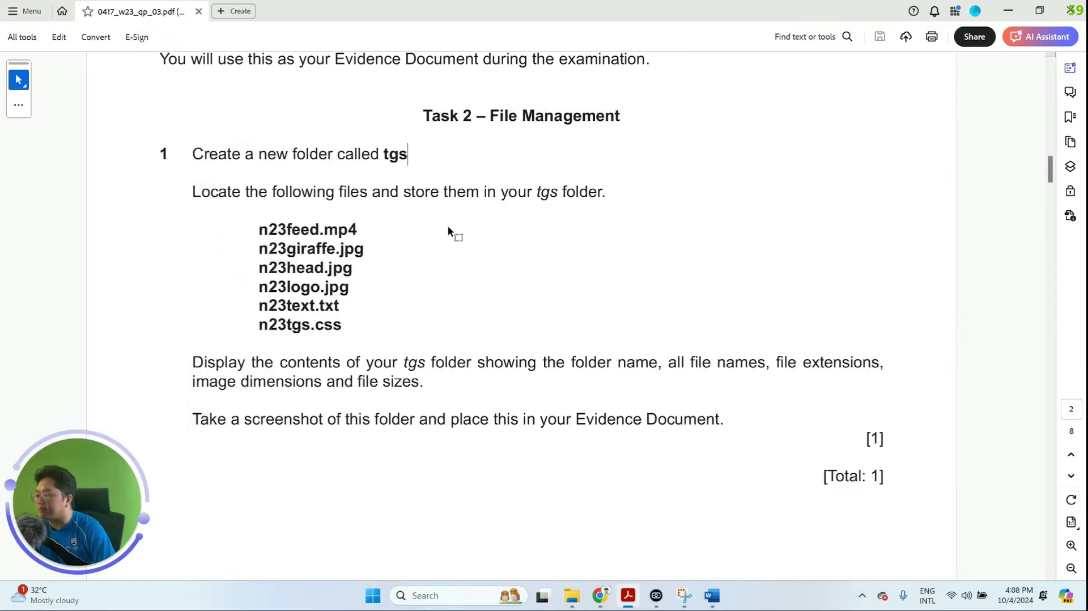
drag(192, 191, 602, 192)
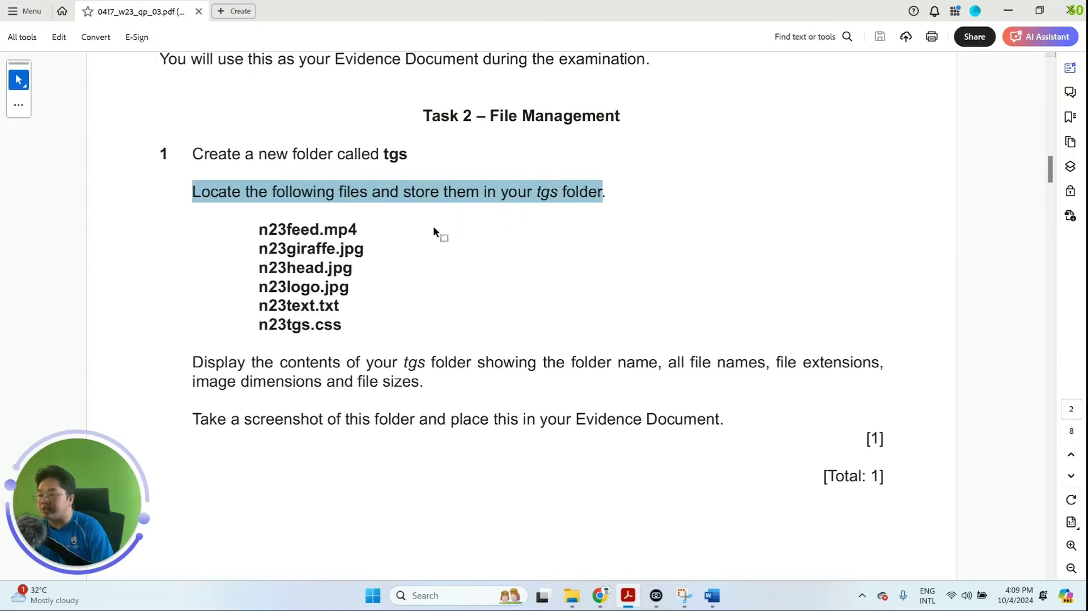
drag(363, 329, 256, 220)
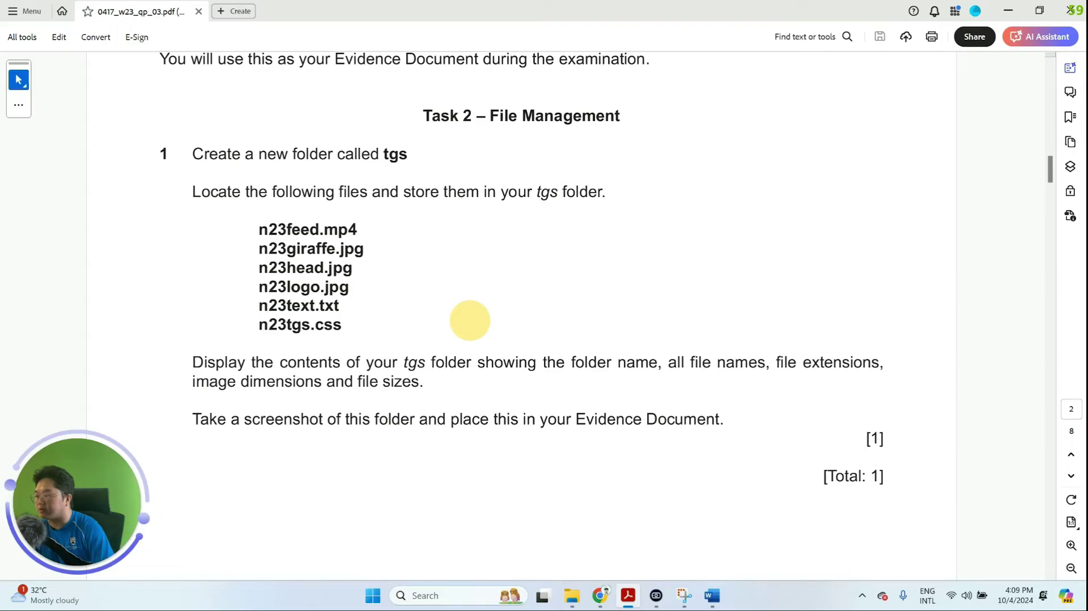
click(630, 489)
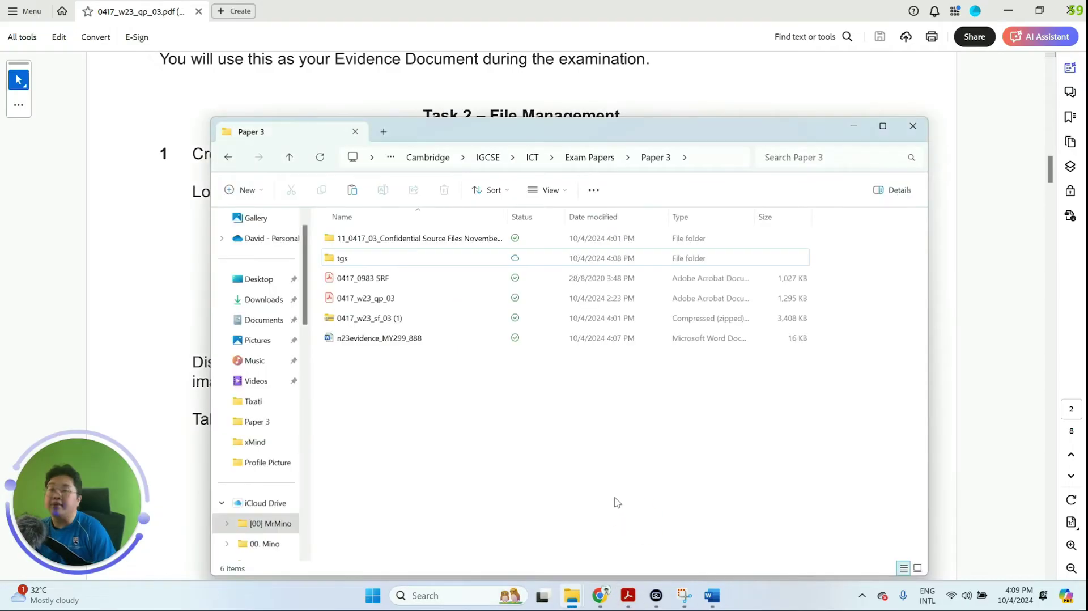
double_click(426, 238)
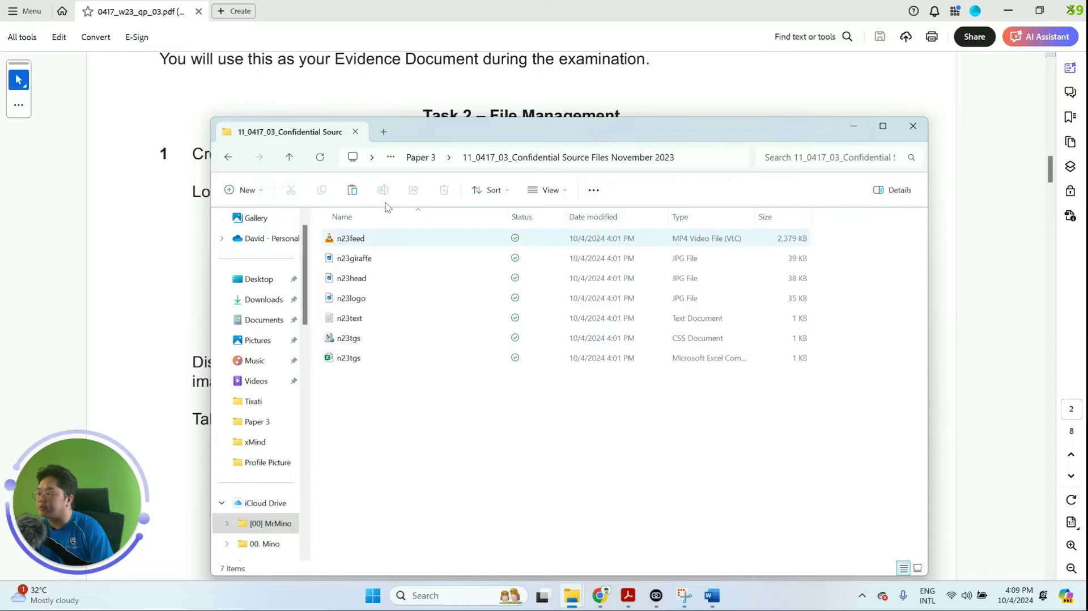
drag(439, 412, 406, 364)
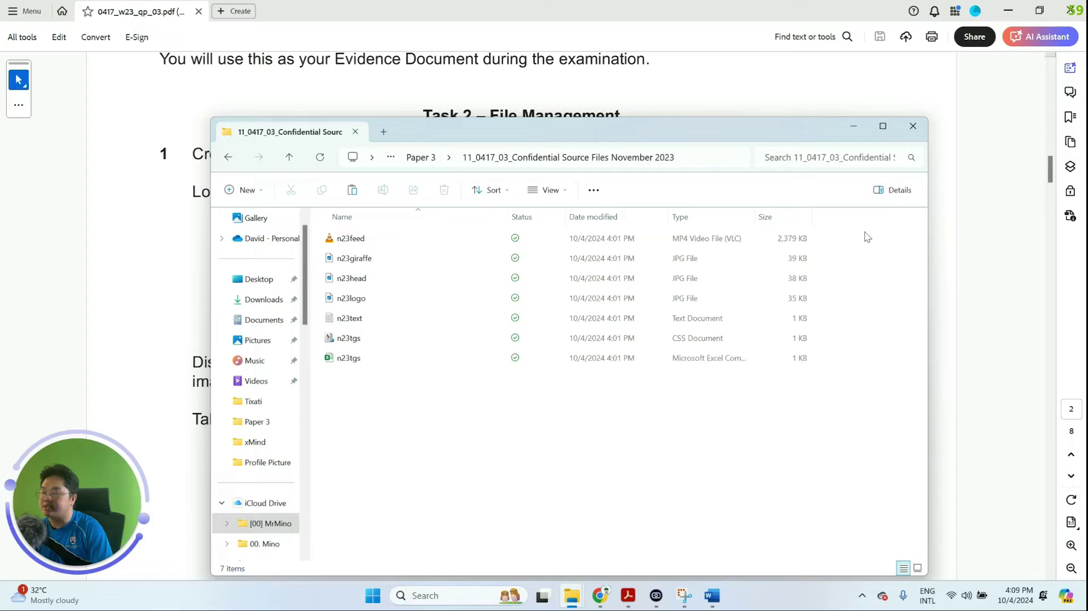
Check the required file names in the paper and select n23feed through the CSS n23tgs file.
drag(552, 123, 784, 102)
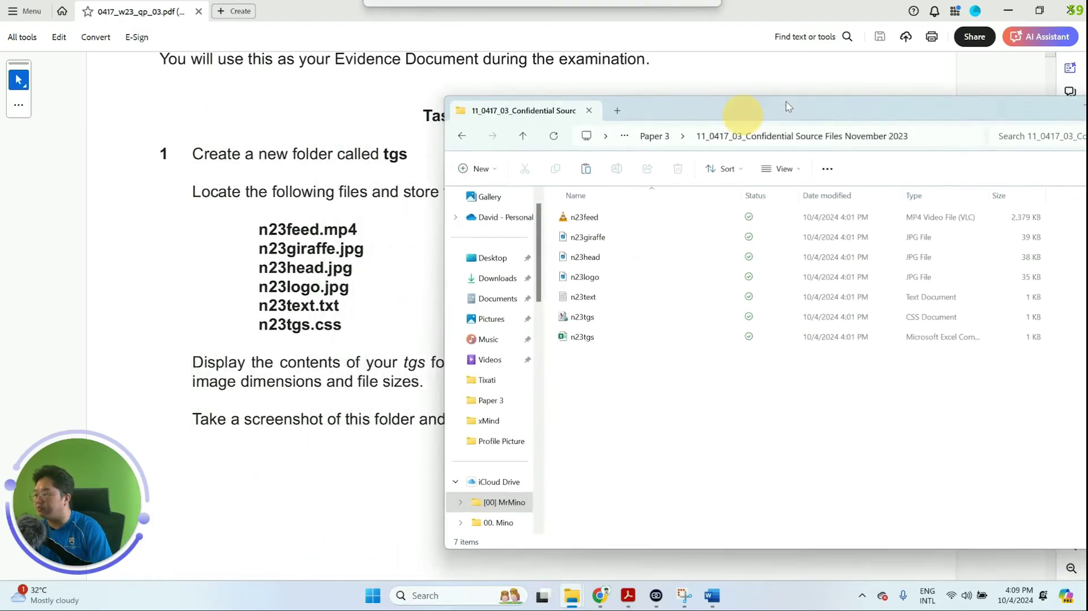
click(328, 329)
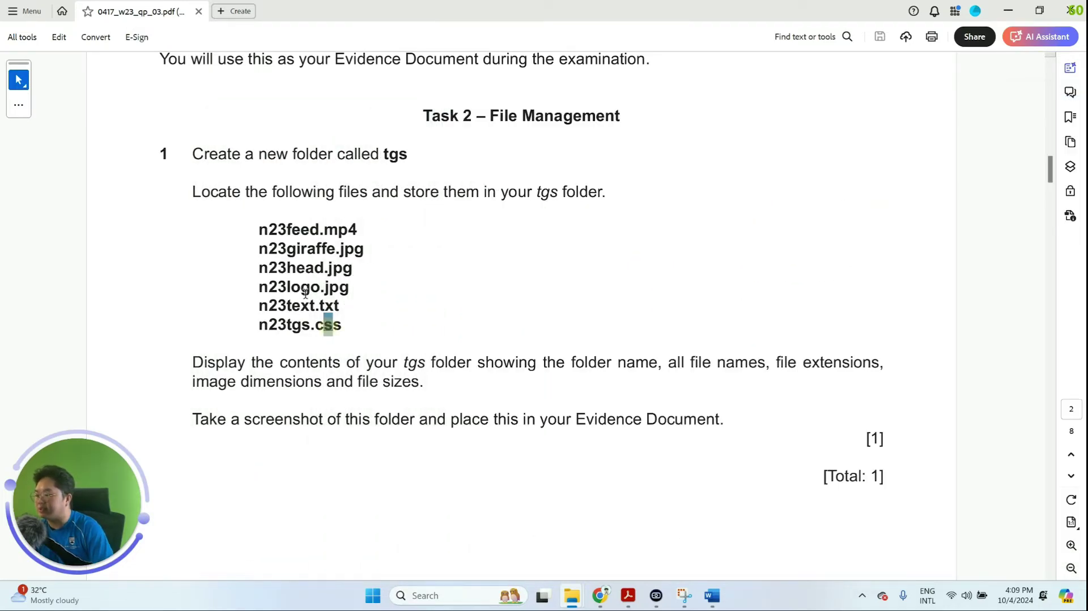
drag(328, 328, 272, 248)
click(392, 267)
key(alt+Tab)
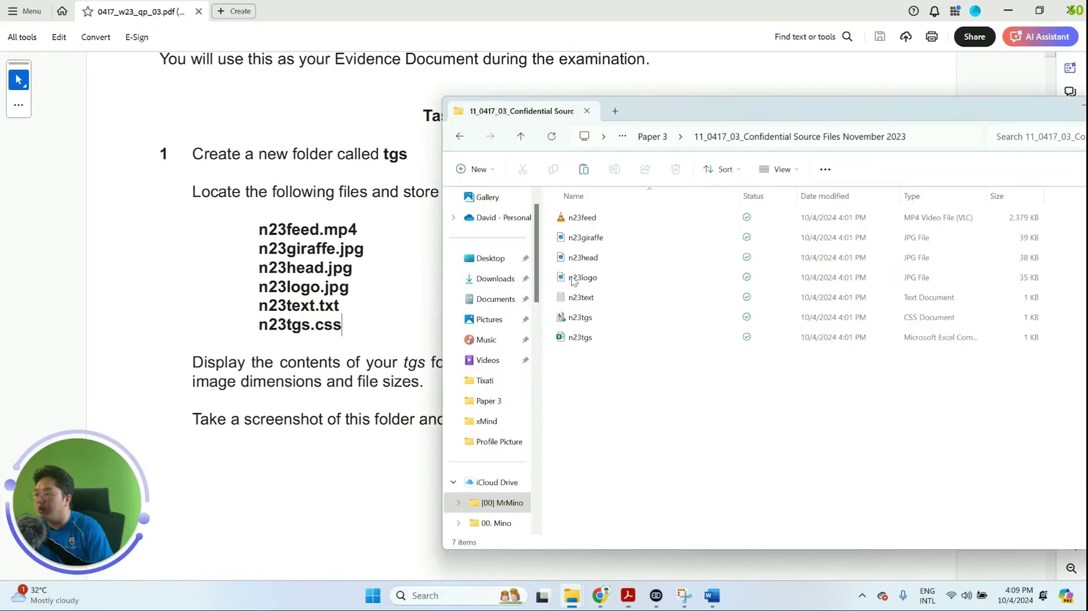
click(604, 316)
shift+click(591, 219)
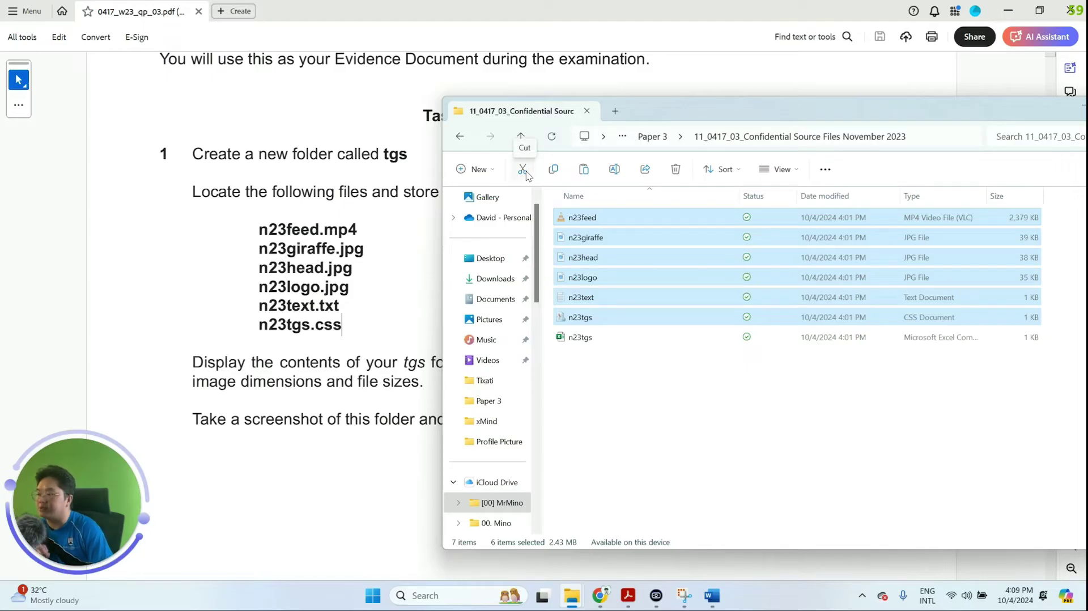
Cut the six selected n23 files and paste them into Paper 3's tgs folder.
right_click(568, 236)
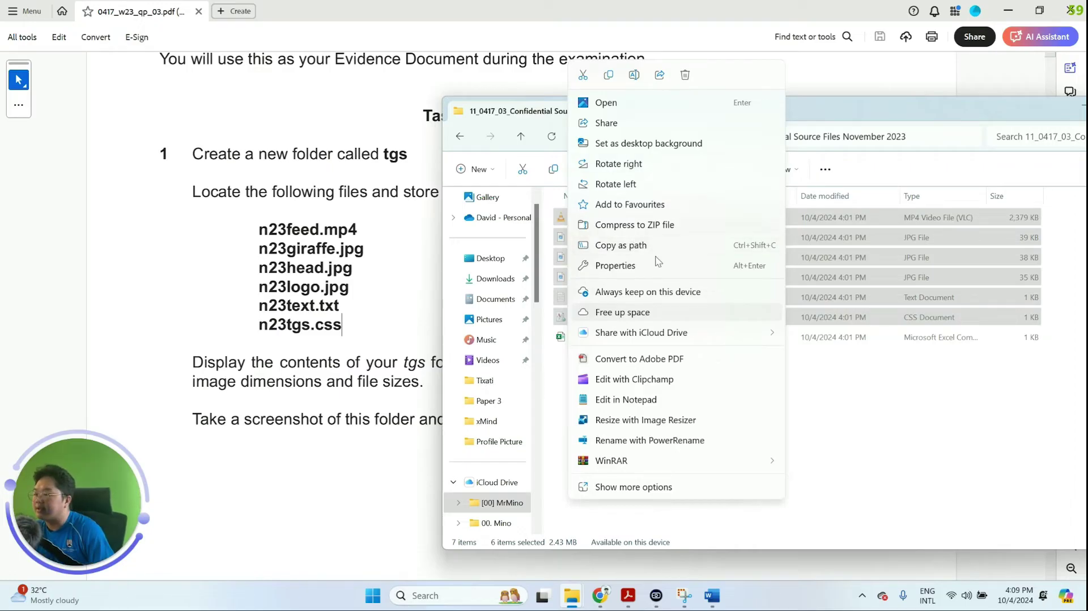
click(654, 487)
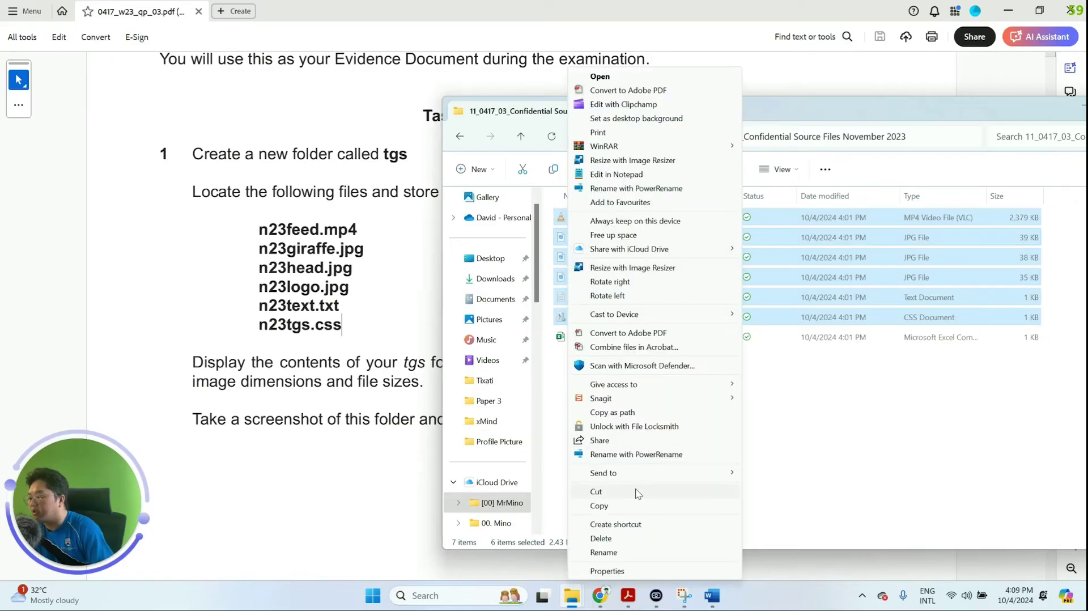
click(637, 491)
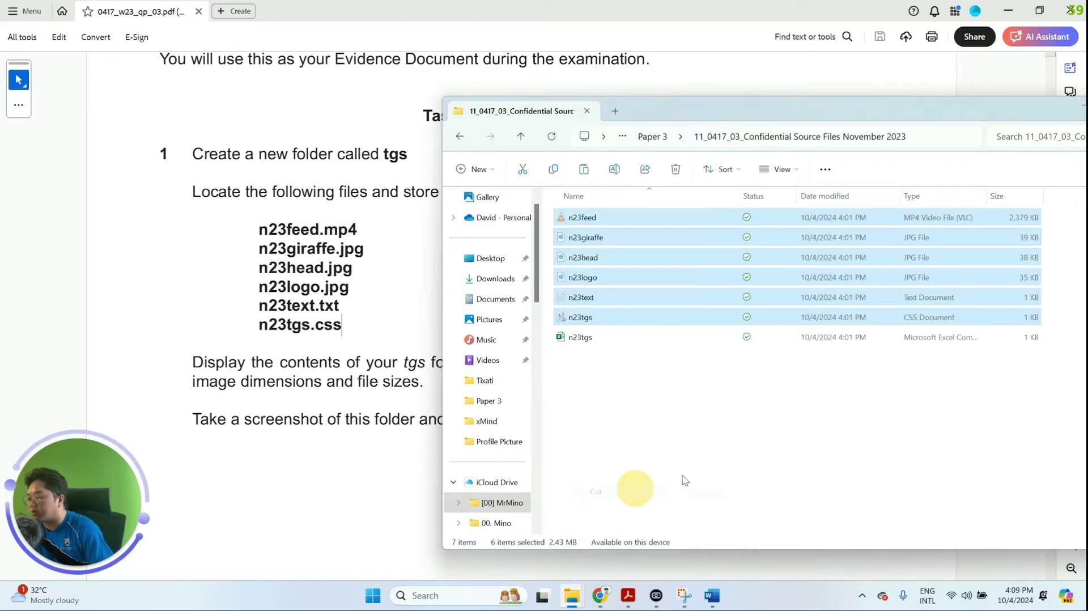
click(654, 137)
click(601, 238)
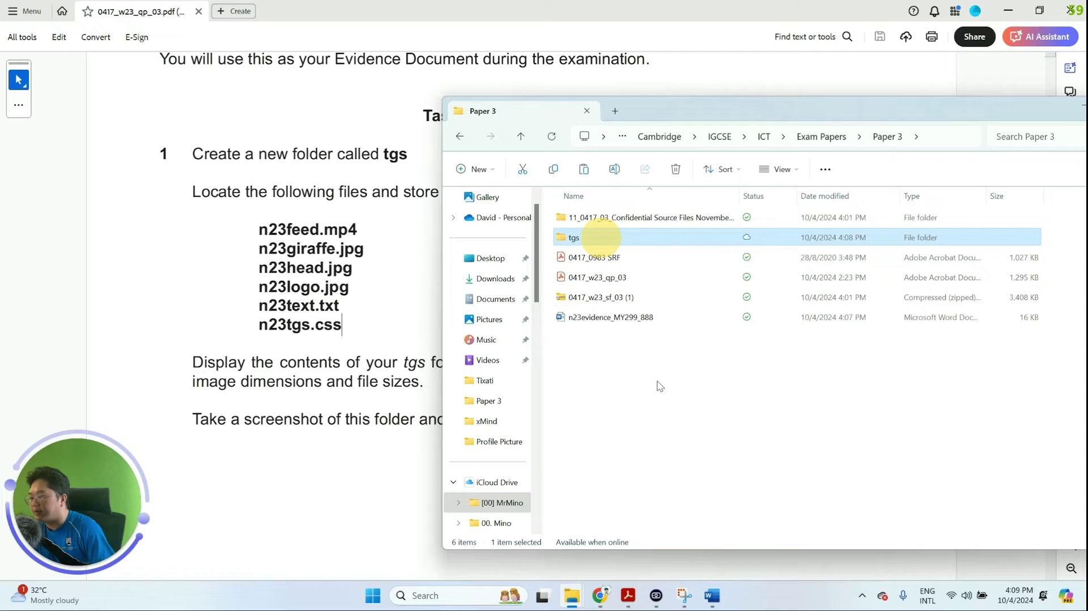
click(584, 170)
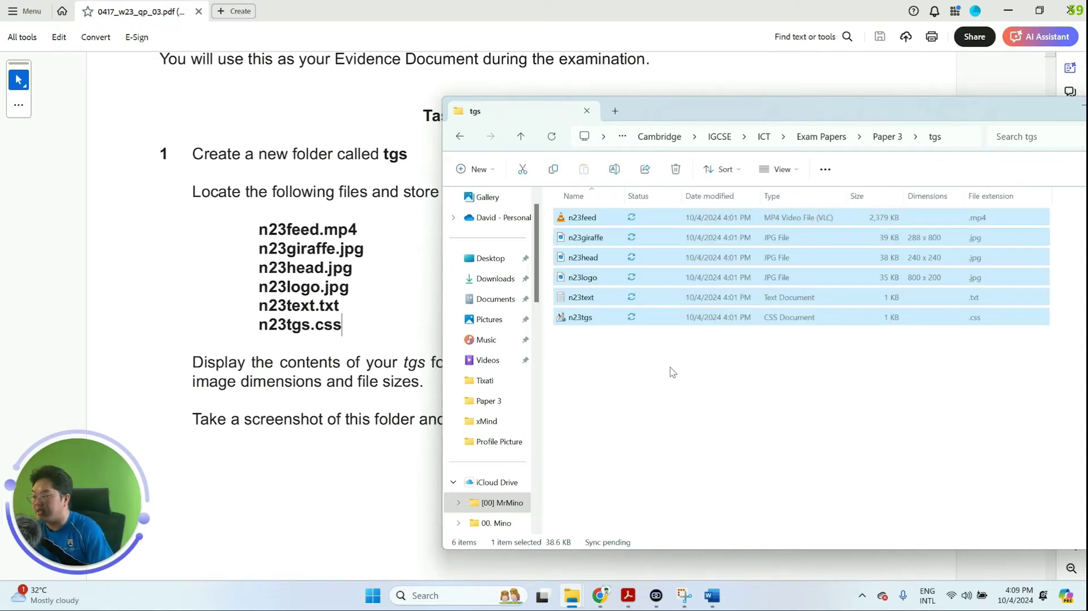
click(668, 386)
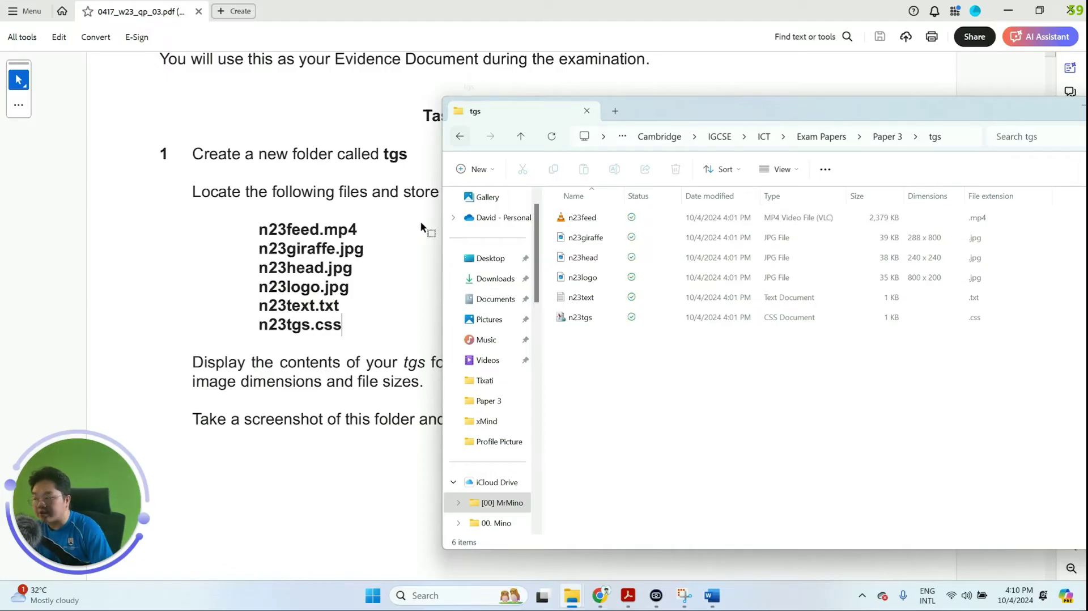
click(287, 437)
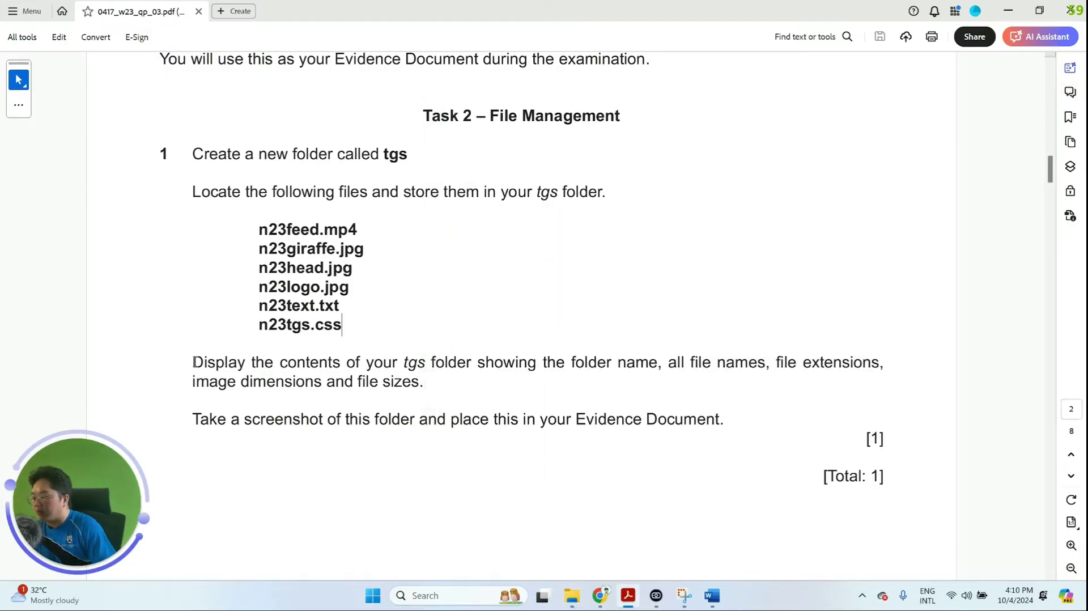
Select the 'Display the contents…' instruction and reposition the tgs folder window over the paper.
mouse_move(195, 362)
mouse_down()
mouse_move(631, 374)
mouse_move(450, 389)
mouse_up()
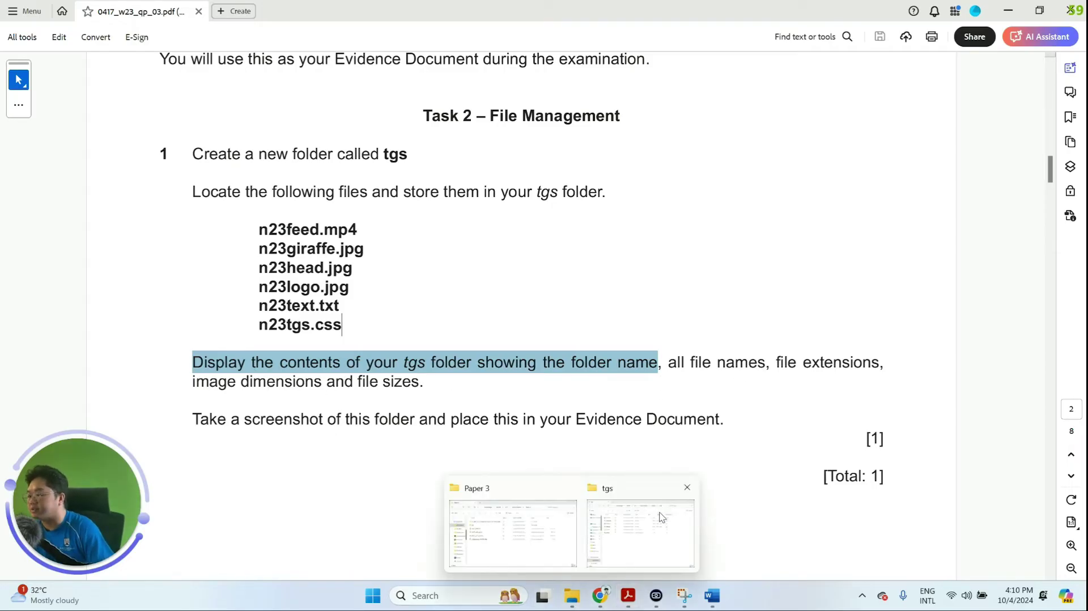
click(663, 510)
drag(837, 97, 716, 133)
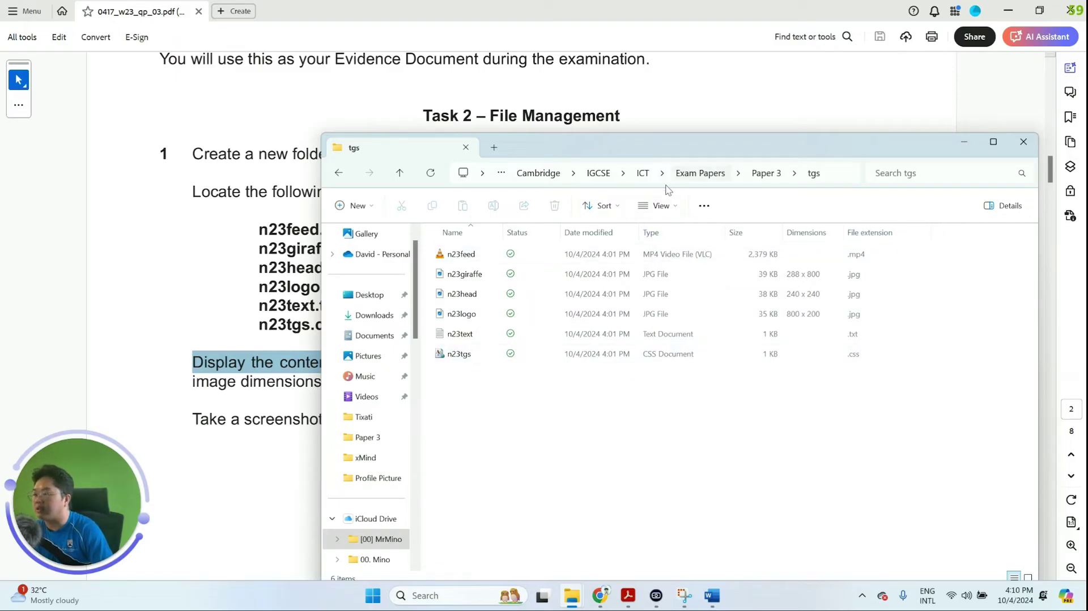
click(661, 206)
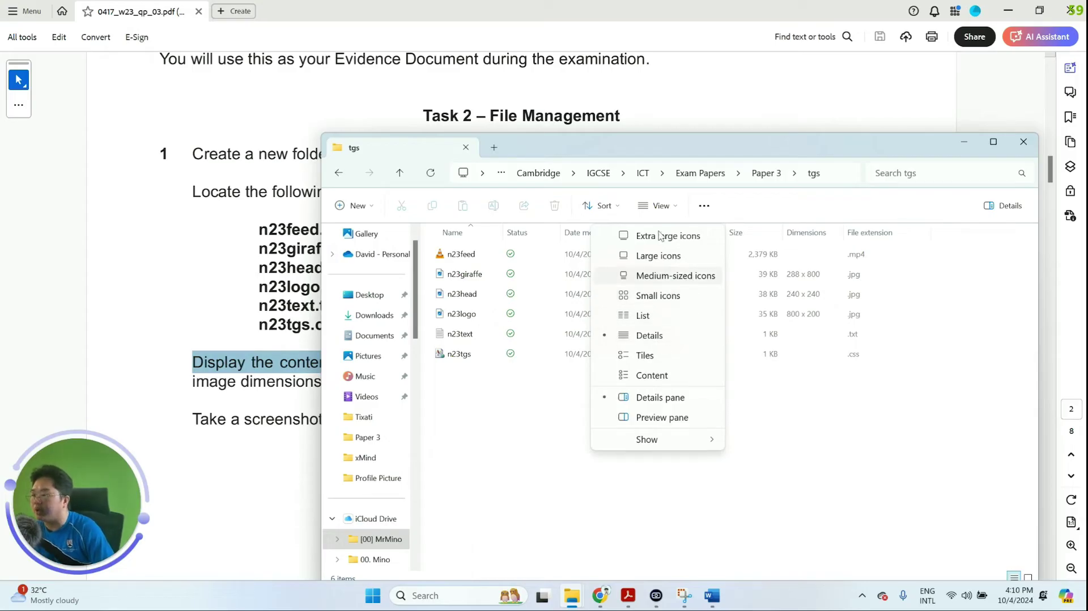
click(651, 256)
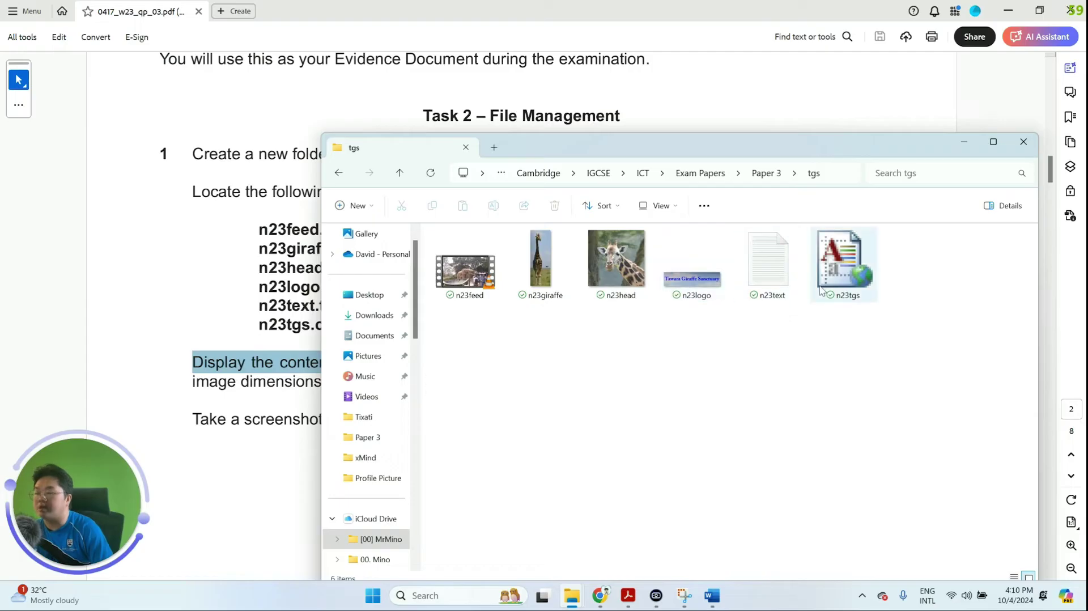
click(660, 207)
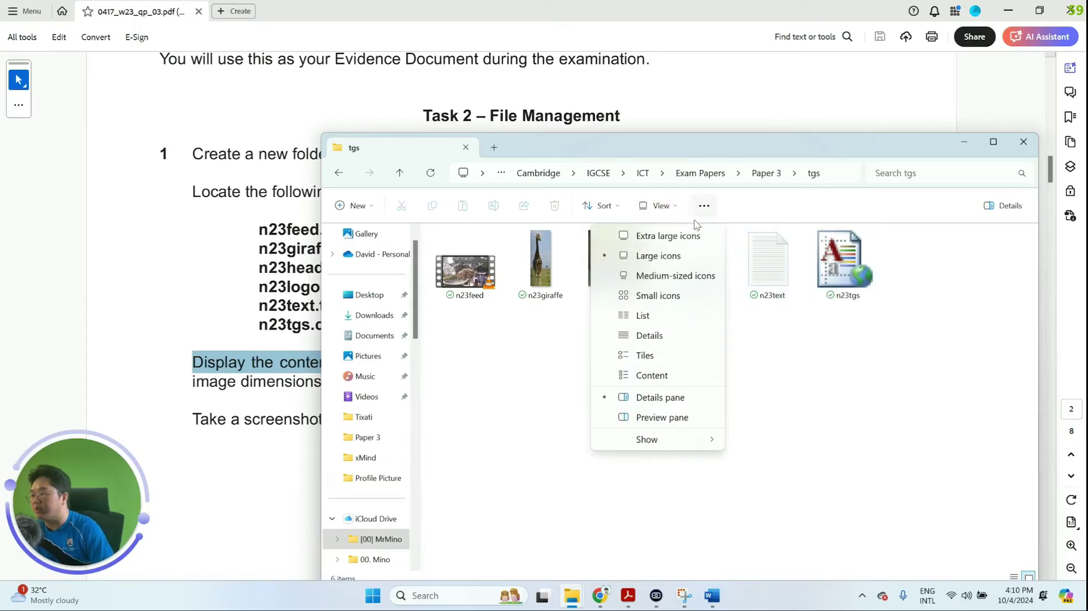
click(710, 353)
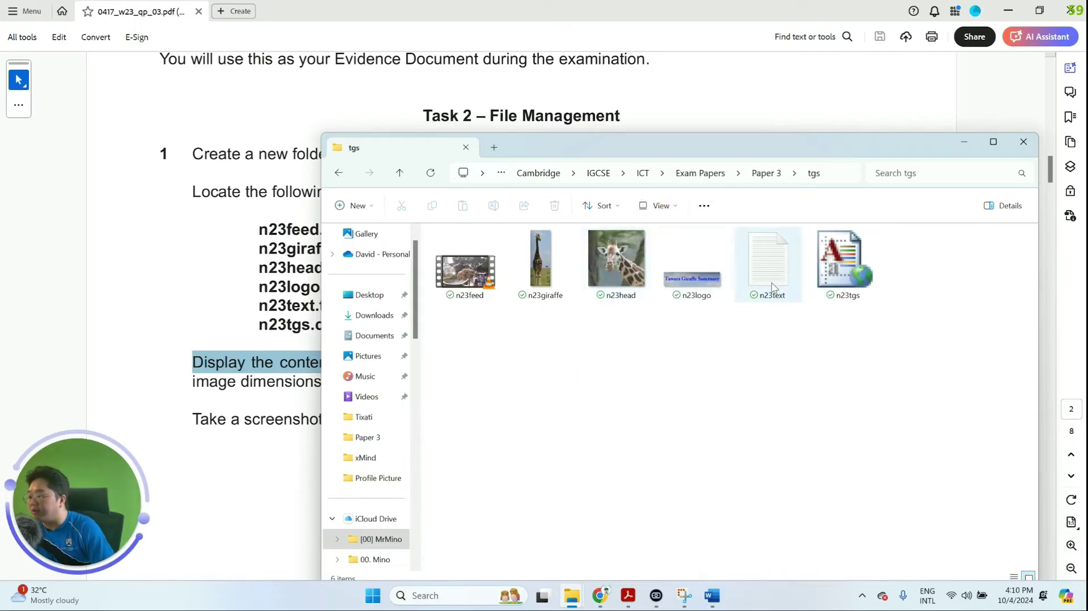
click(657, 207)
click(650, 335)
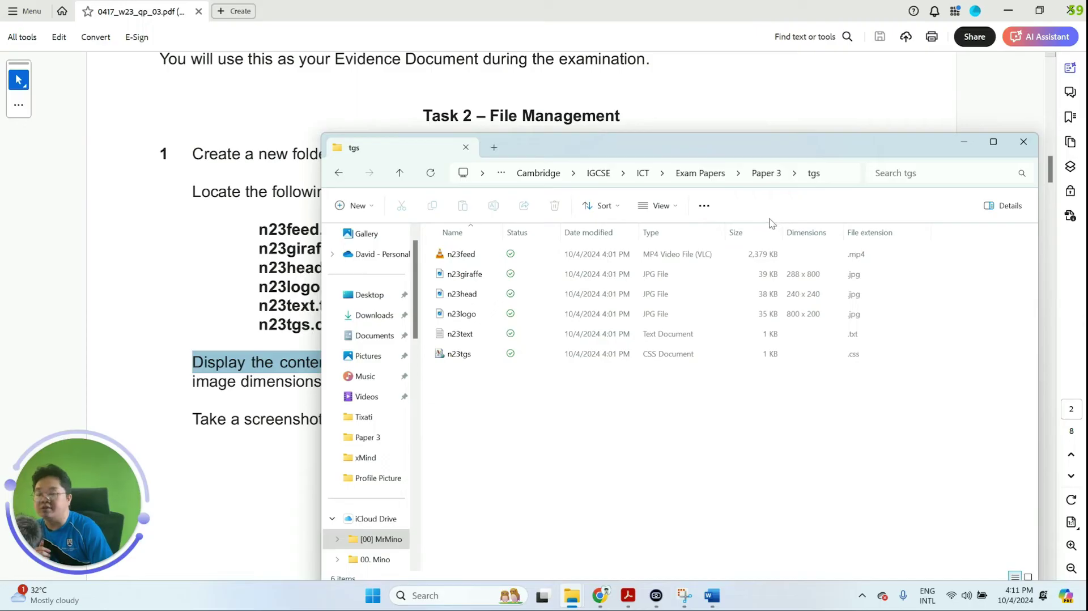
click(678, 210)
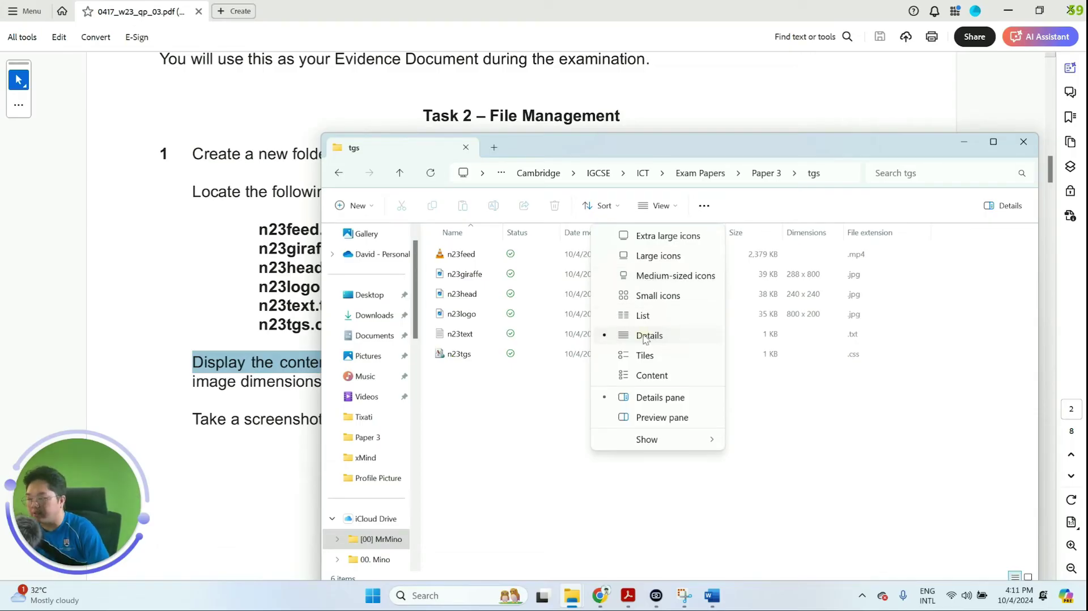
click(645, 335)
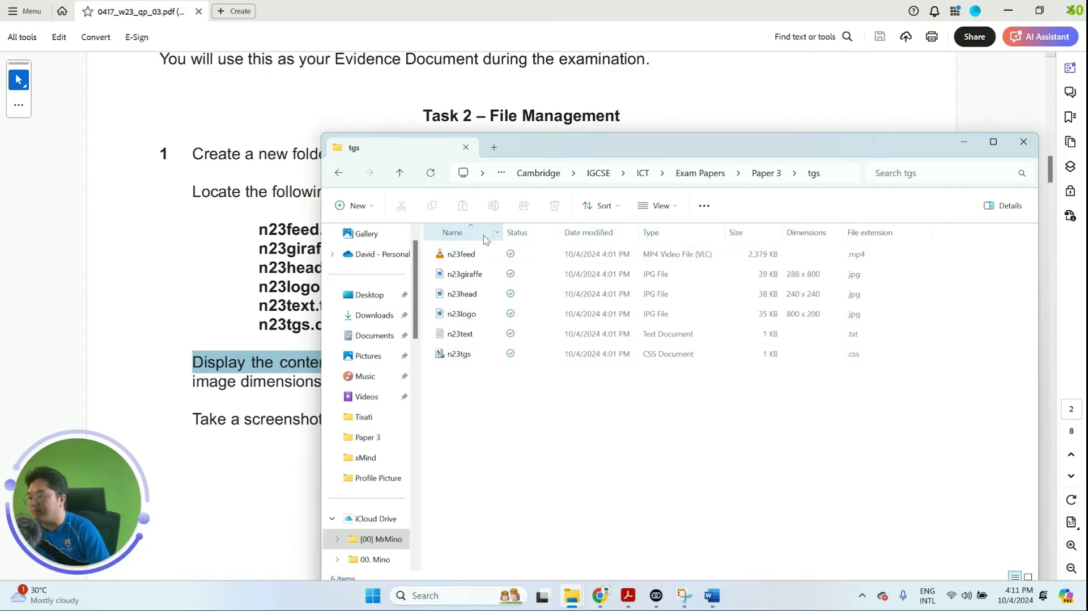
Toggle the Dimensions and File extension entries from the column header's quick list.
right_click(679, 232)
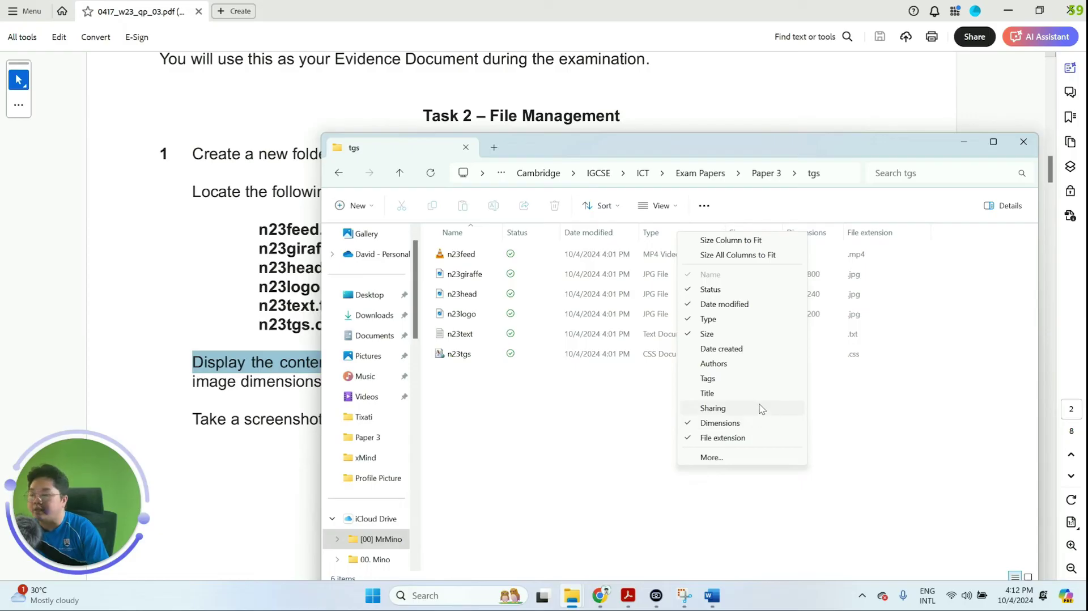
click(791, 423)
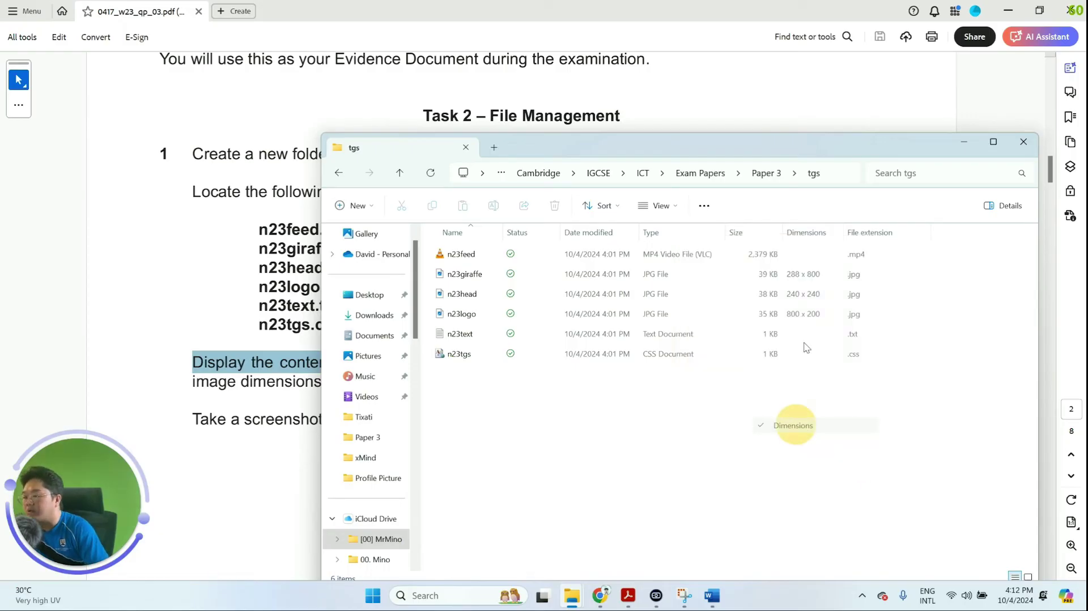
right_click(749, 233)
click(801, 426)
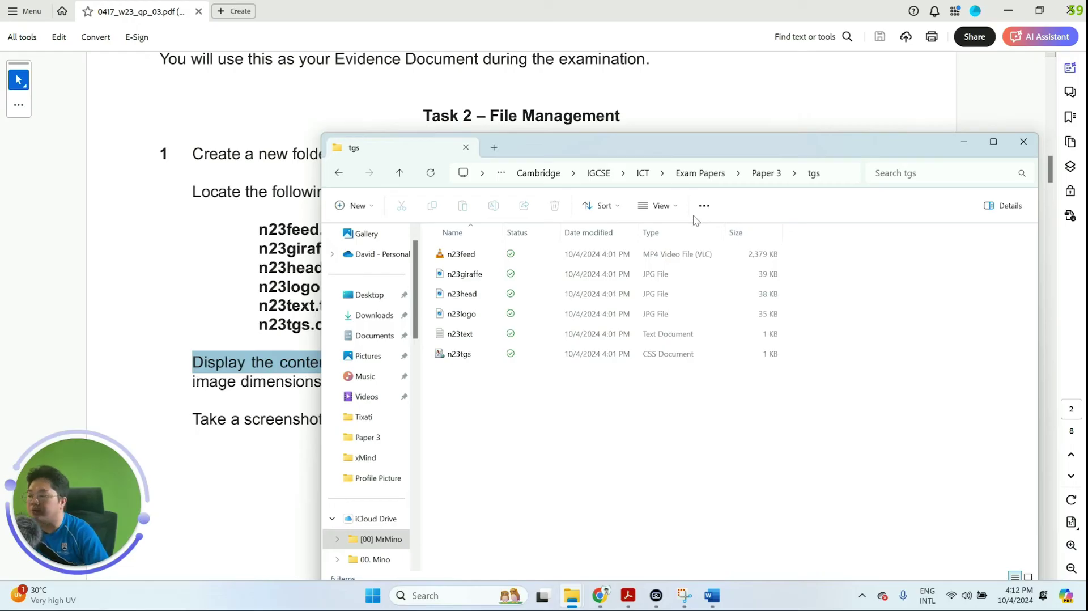
Add Dimensions and File extension columns via the full column list, then return to the paper.
right_click(673, 239)
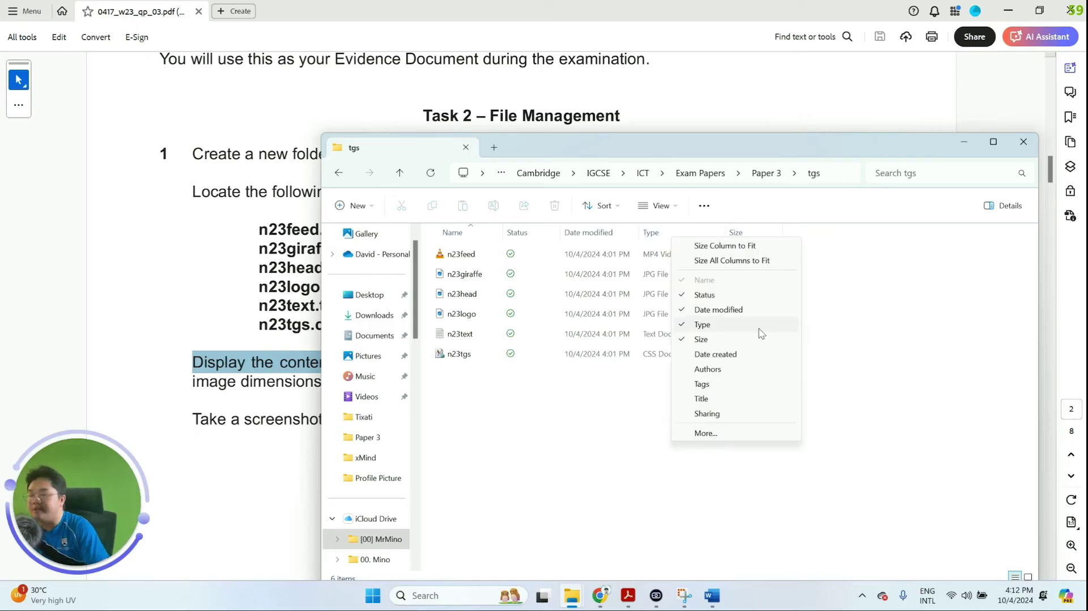
click(733, 434)
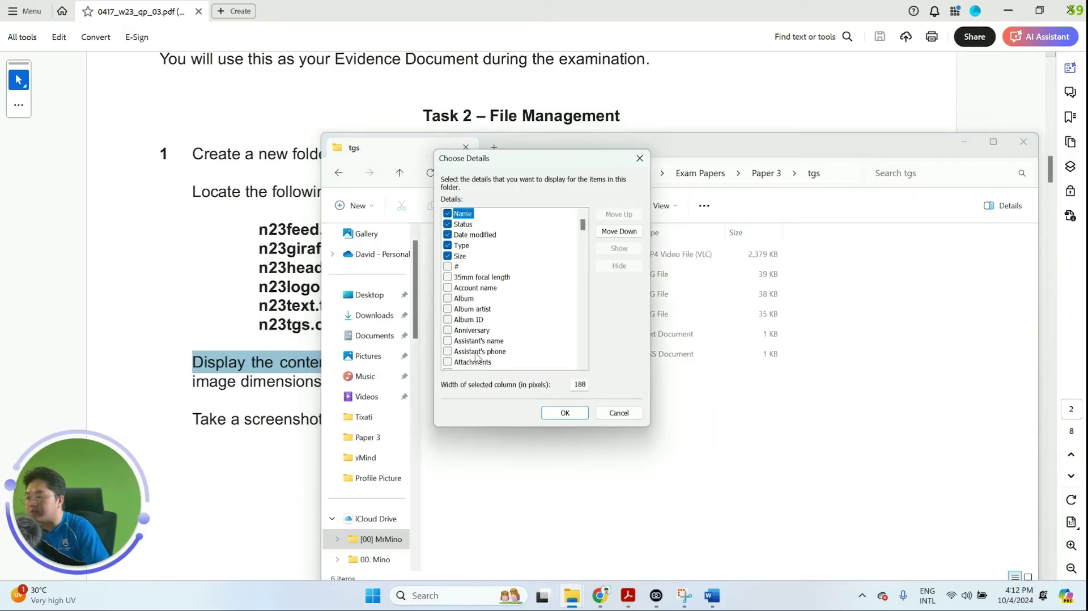
scroll(476, 356, down, 3)
drag(582, 226, 586, 263)
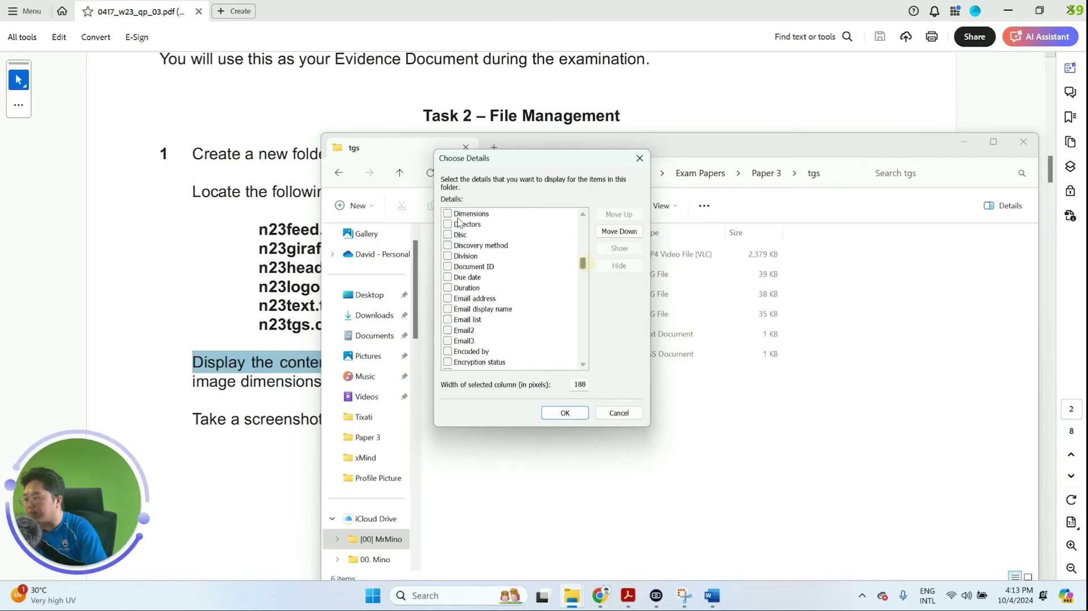
scroll(465, 225, up, 1)
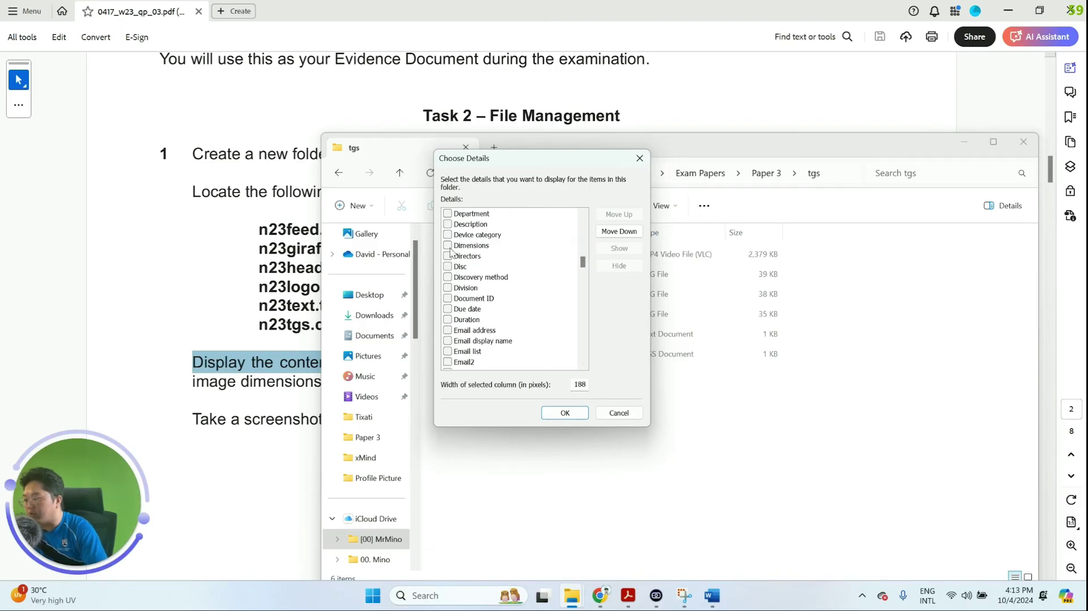
drag(582, 262, 586, 277)
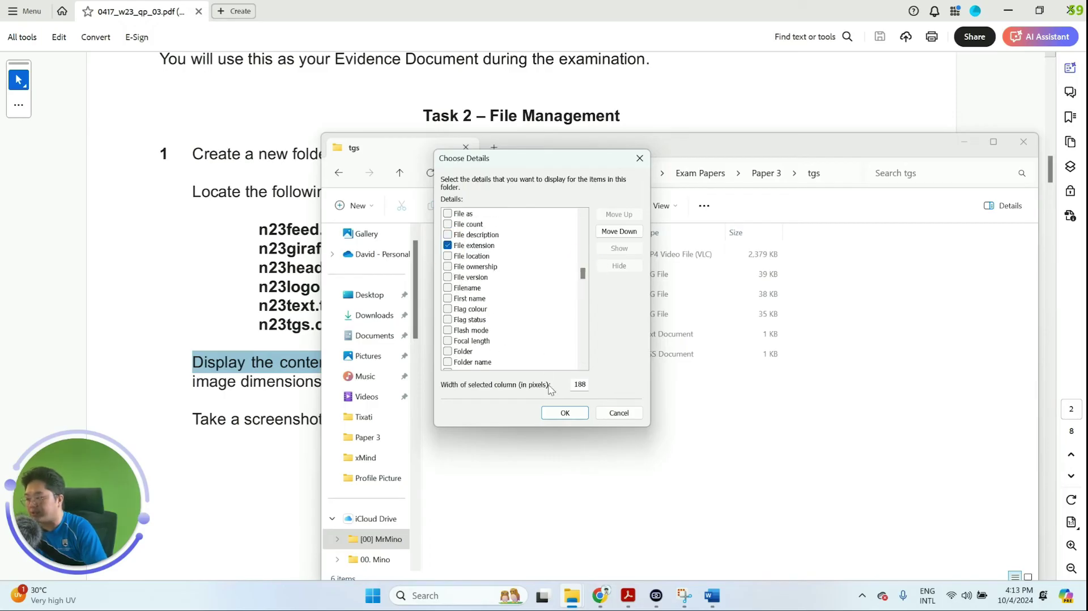
click(564, 413)
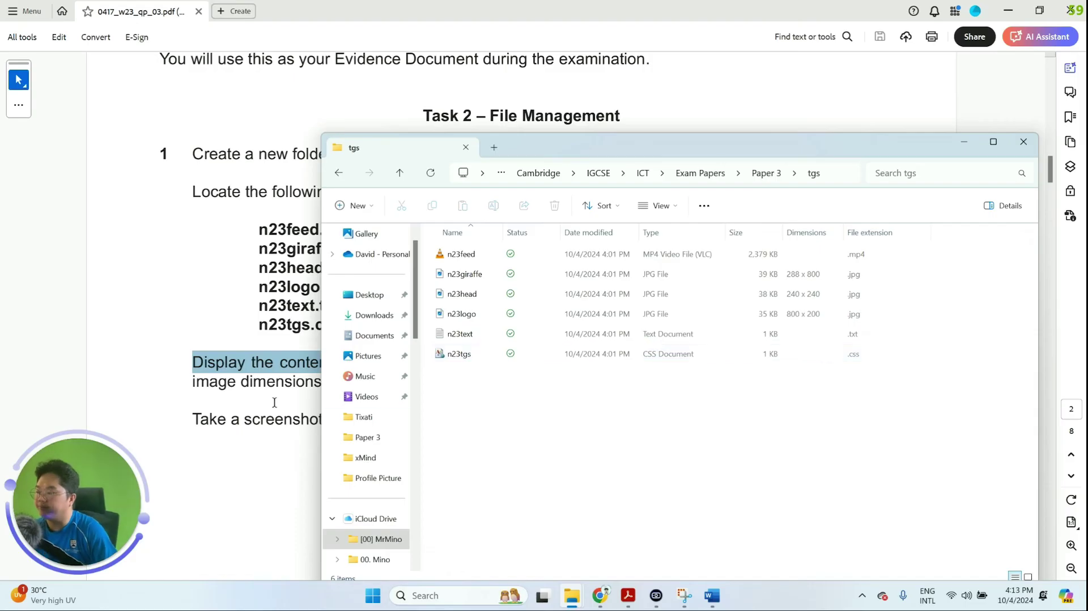
key(alt+Tab)
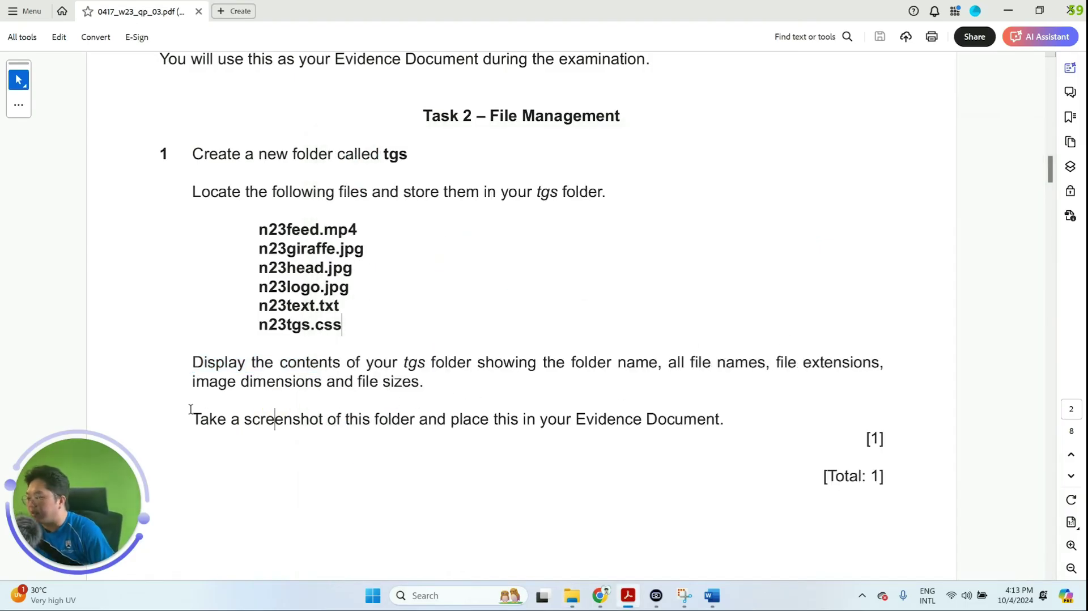
Highlight the screenshot instruction, then search 'snip' and launch Snipping Tool to capture the tgs window.
drag(190, 409, 534, 428)
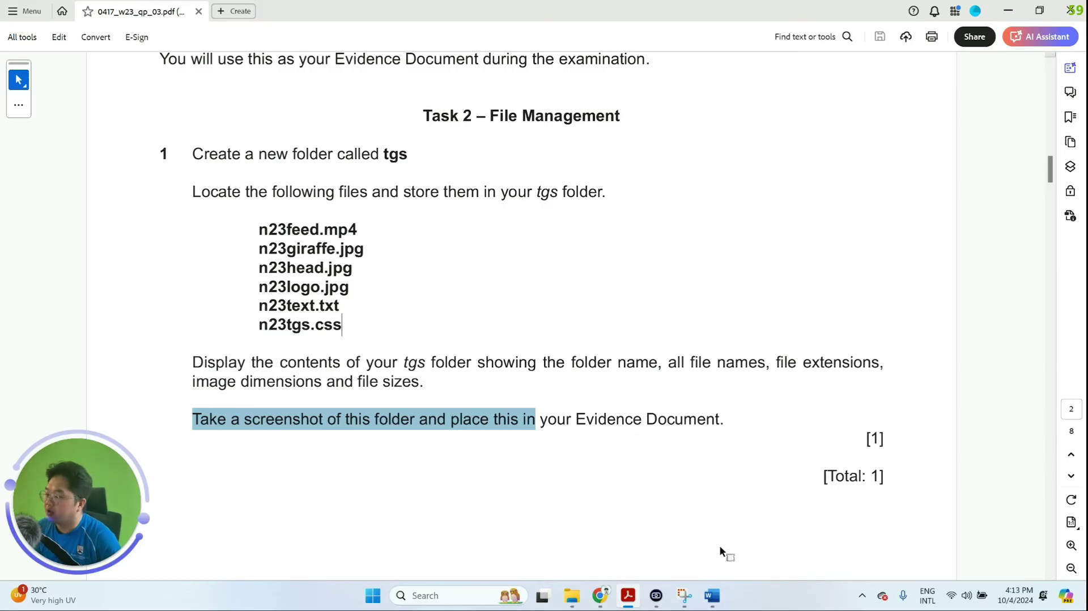
click(486, 592)
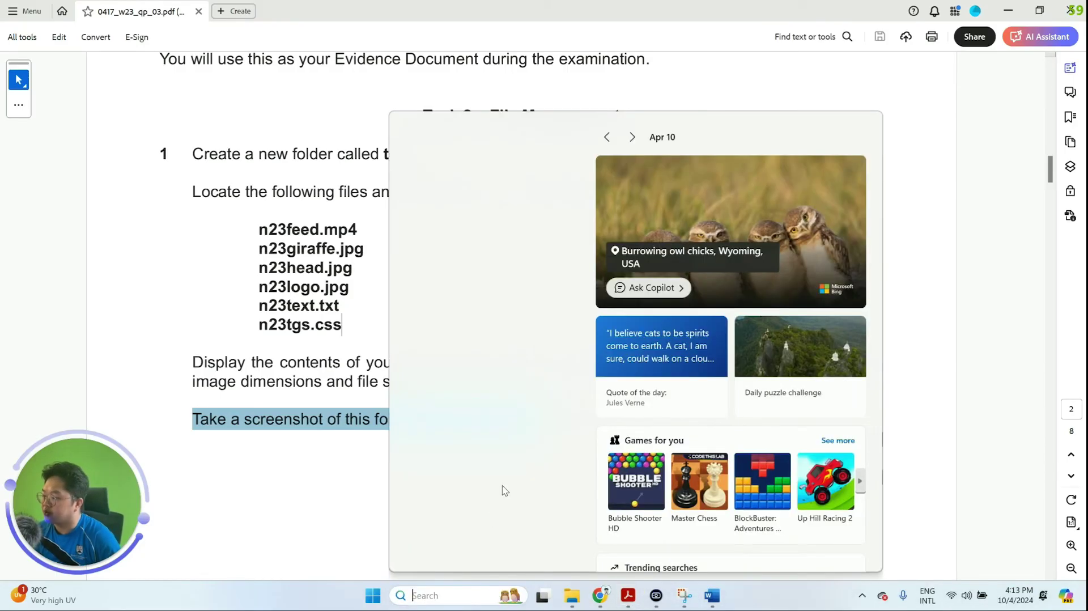
text(snip)
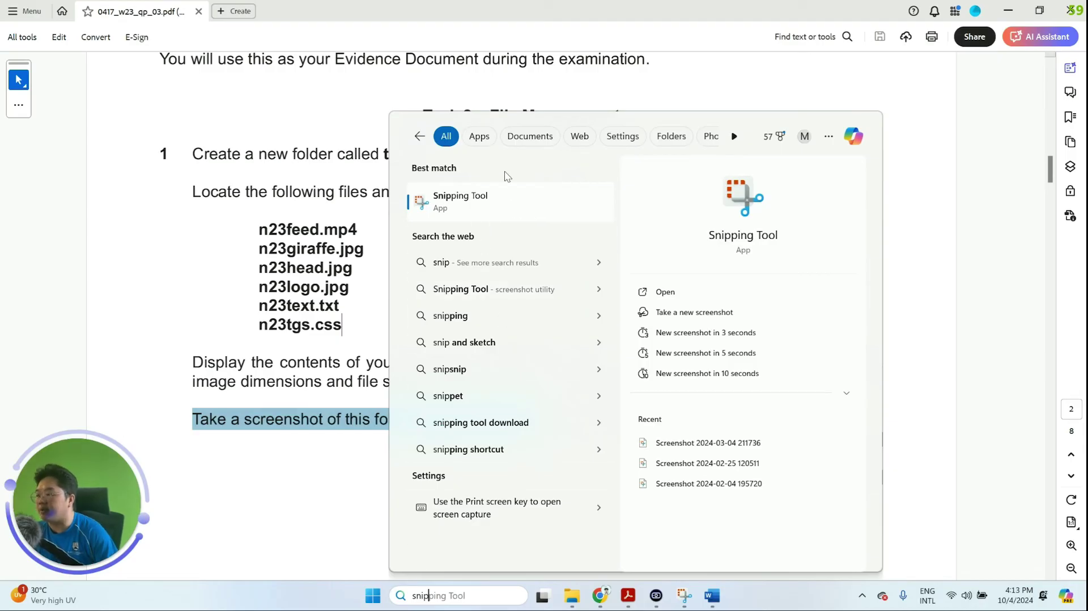
click(502, 209)
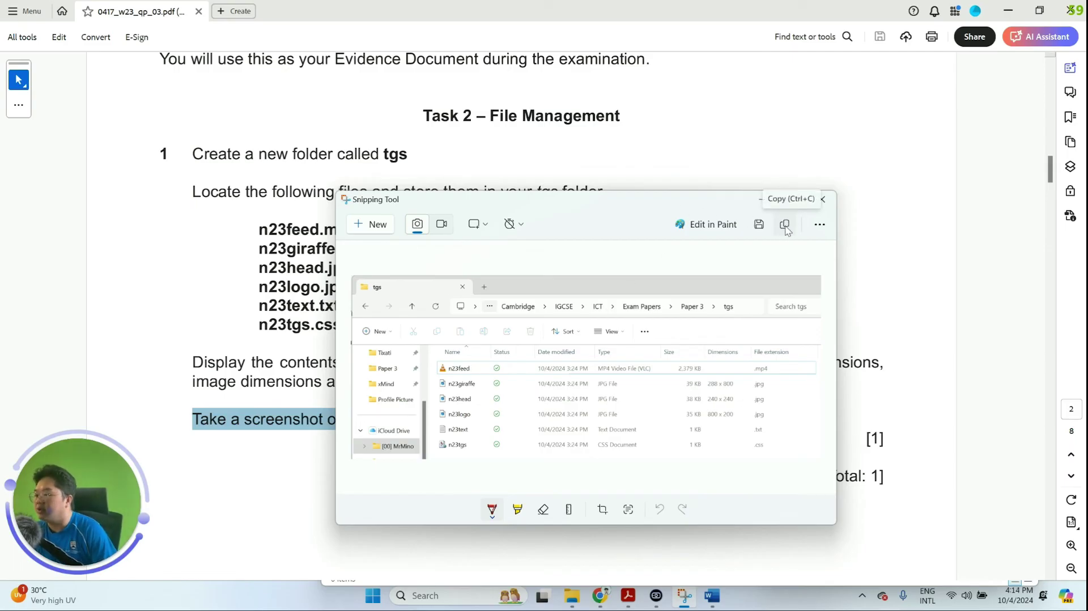
Copy the tgs screenshot and switch to the n23evidence_MY299_888 document in Word.
click(785, 226)
mouse_move(712, 596)
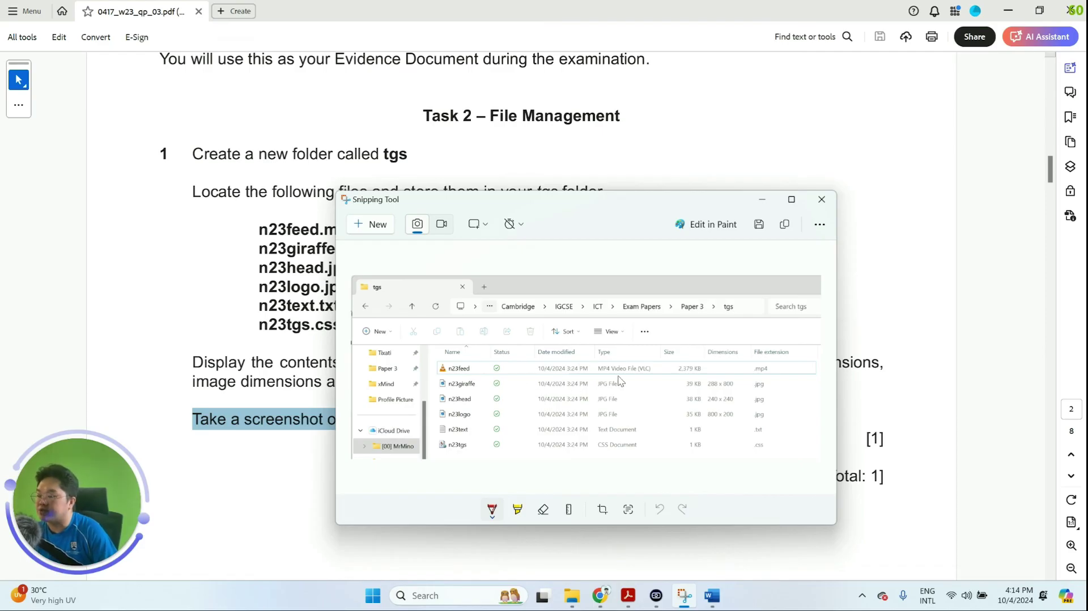
click(712, 594)
Type '1.' at the top of the page, paste the tgs screenshot there, and return to Chrome.
click(466, 175)
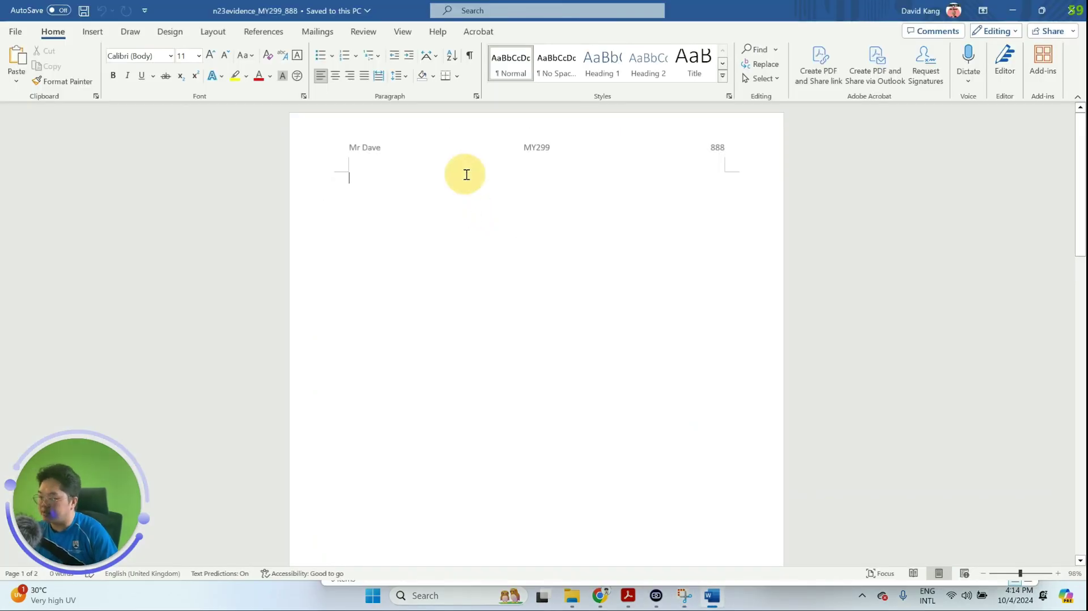
text(1.)
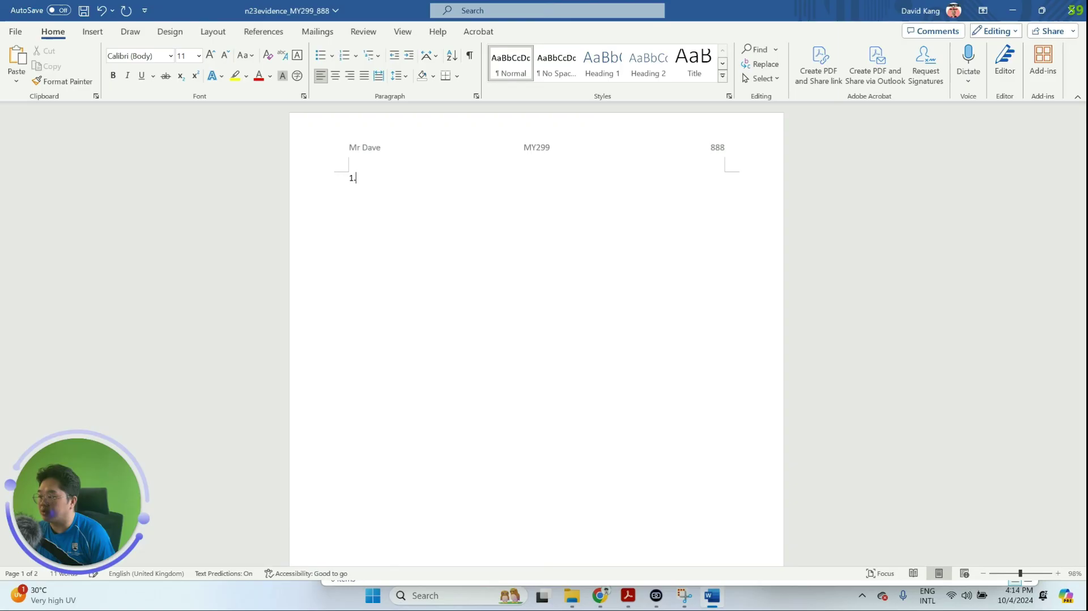
click(466, 174)
key(ctrl+v)
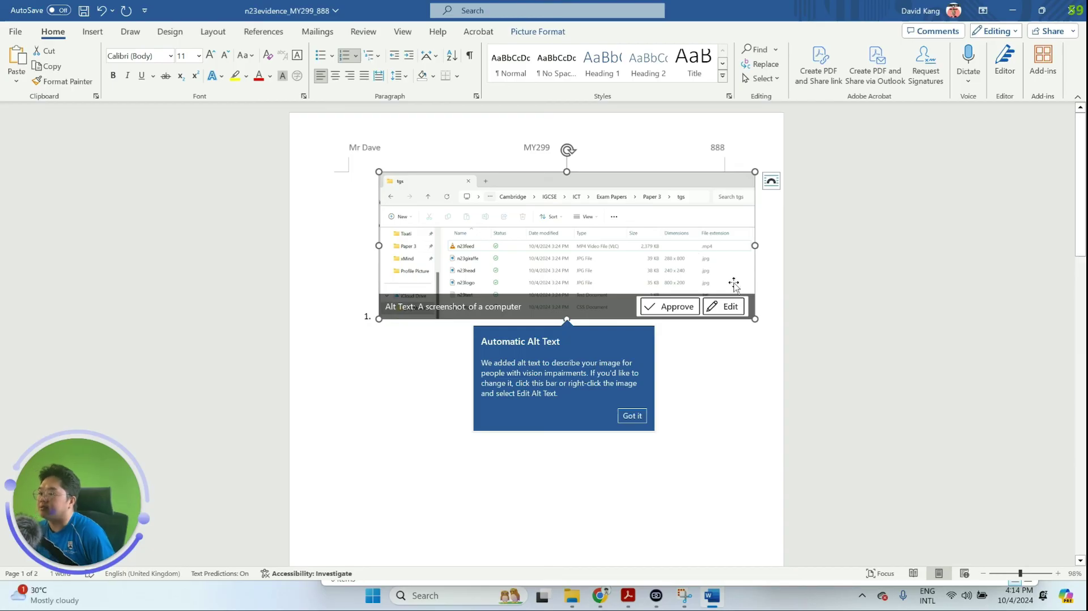
click(716, 431)
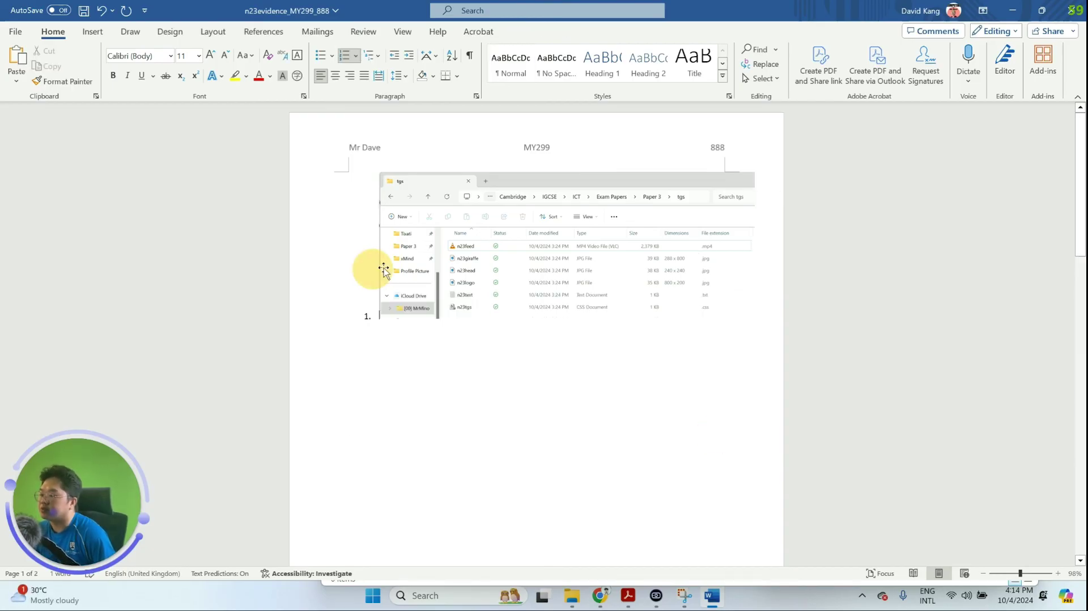
key(alt+Tab)
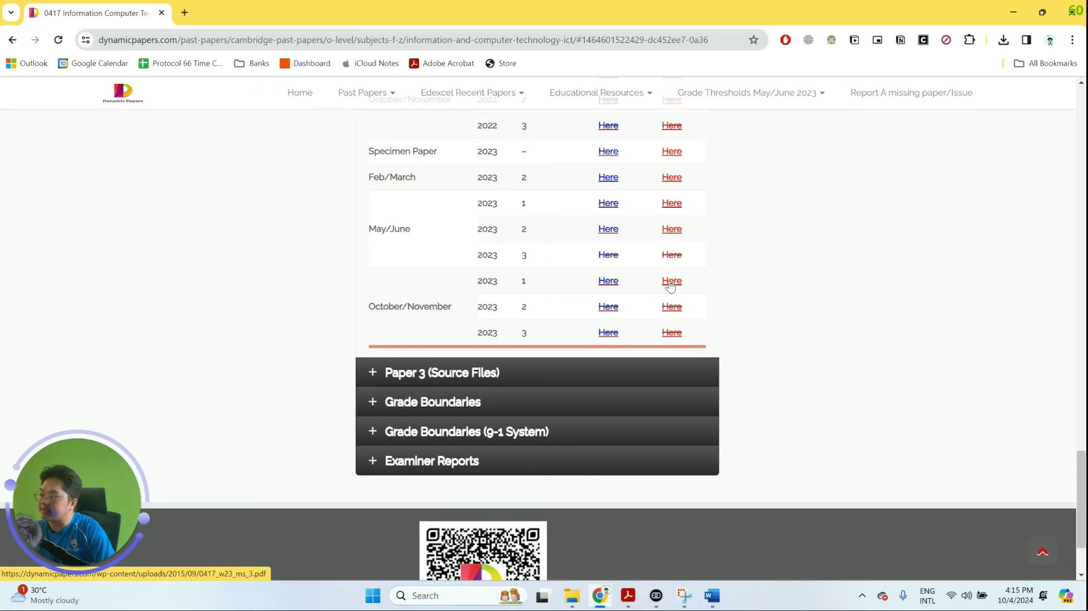
Open page 3 of the 0417_w23_ms_3 mark scheme and highlight Question 1's sizes and file extensions.
click(671, 282)
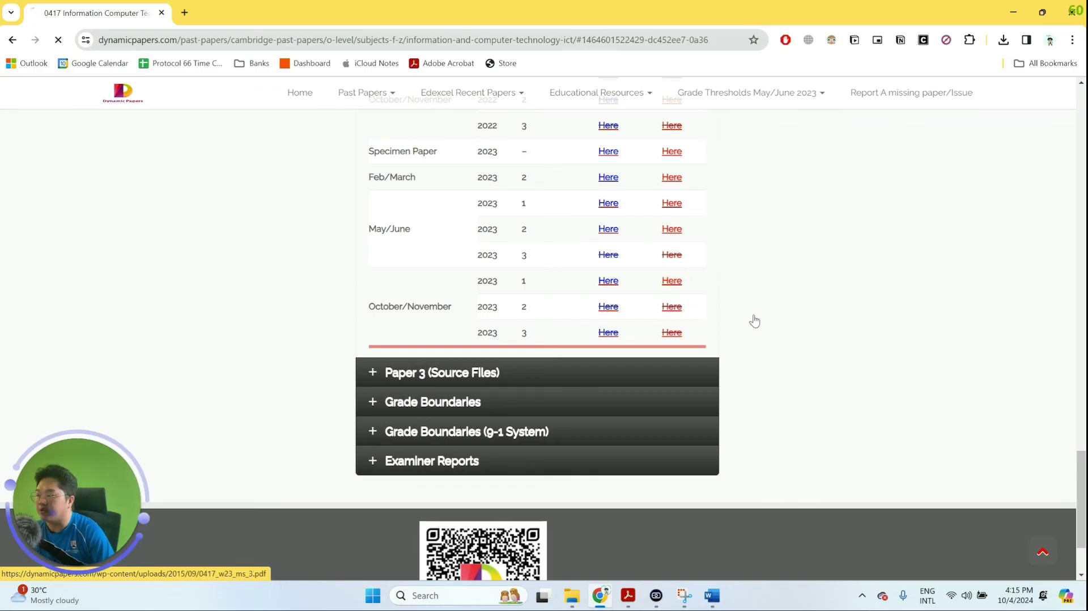
scroll(718, 435, down, 5)
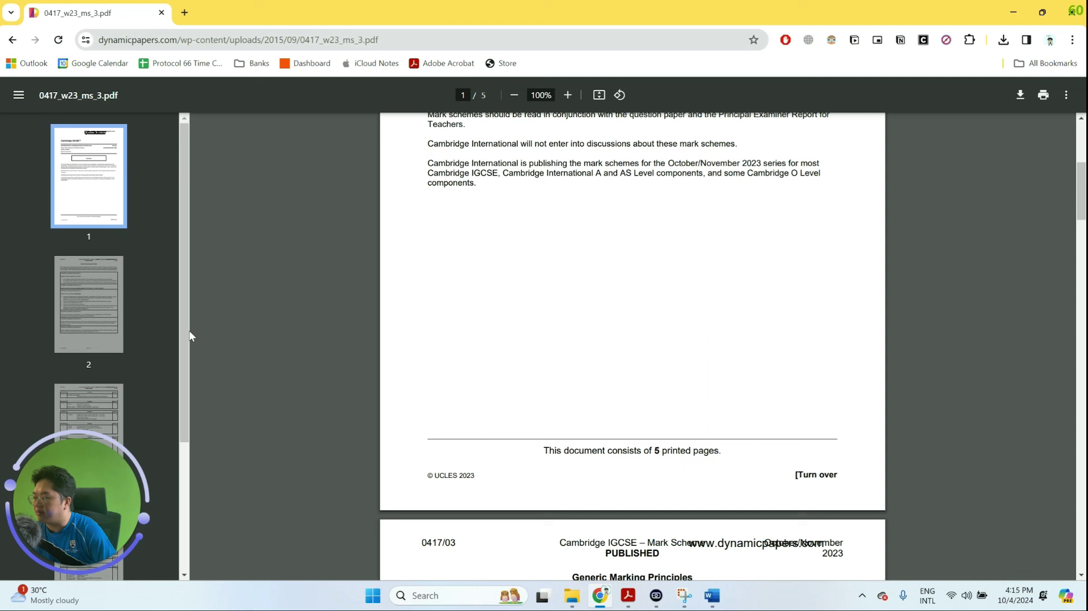
scroll(124, 386, down, 3)
click(98, 212)
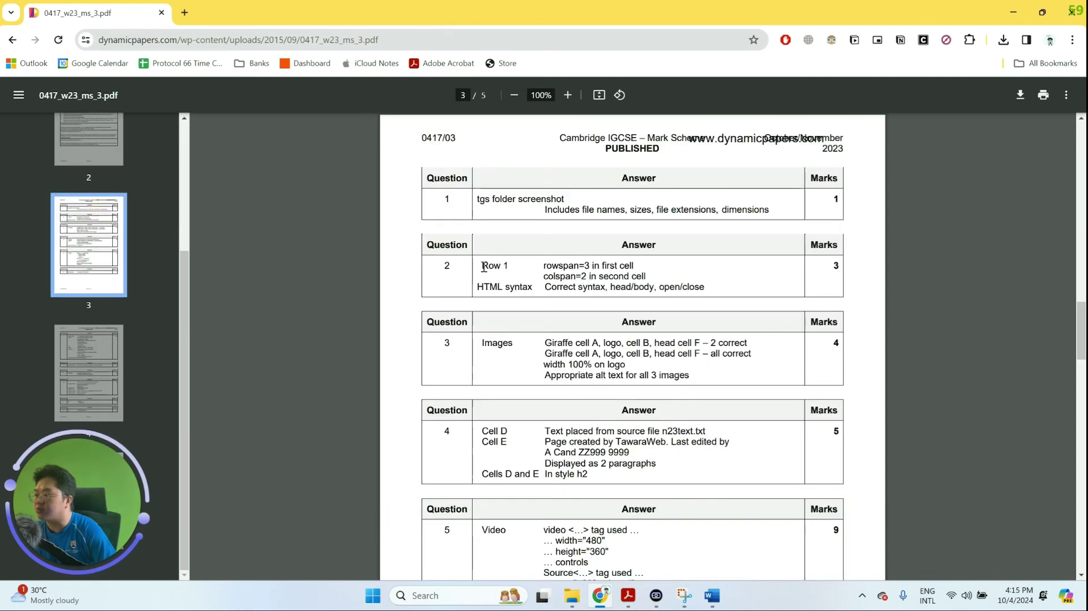
drag(476, 199, 571, 202)
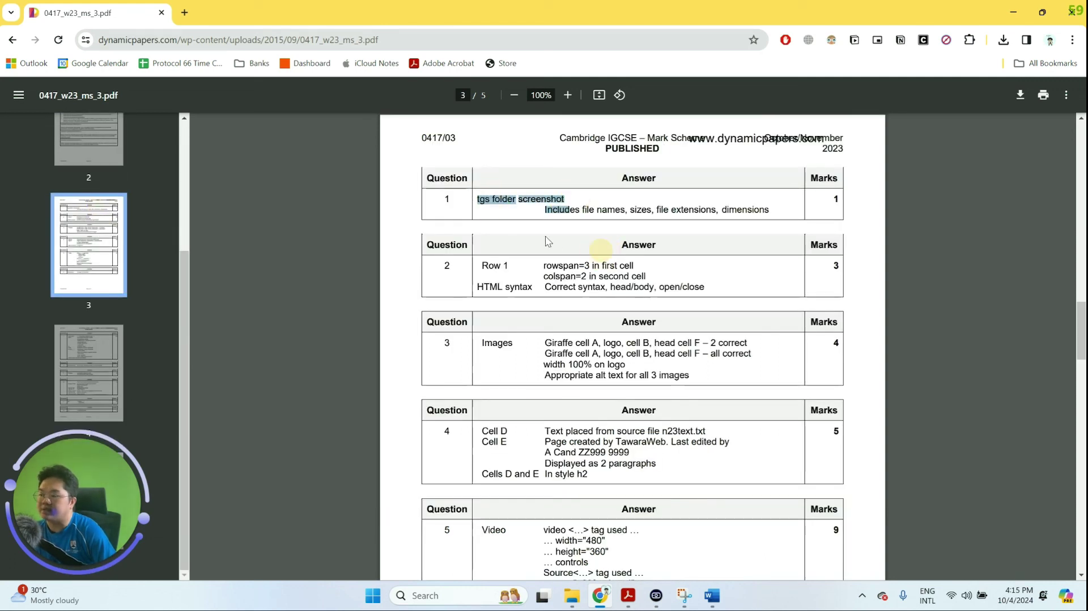
click(533, 202)
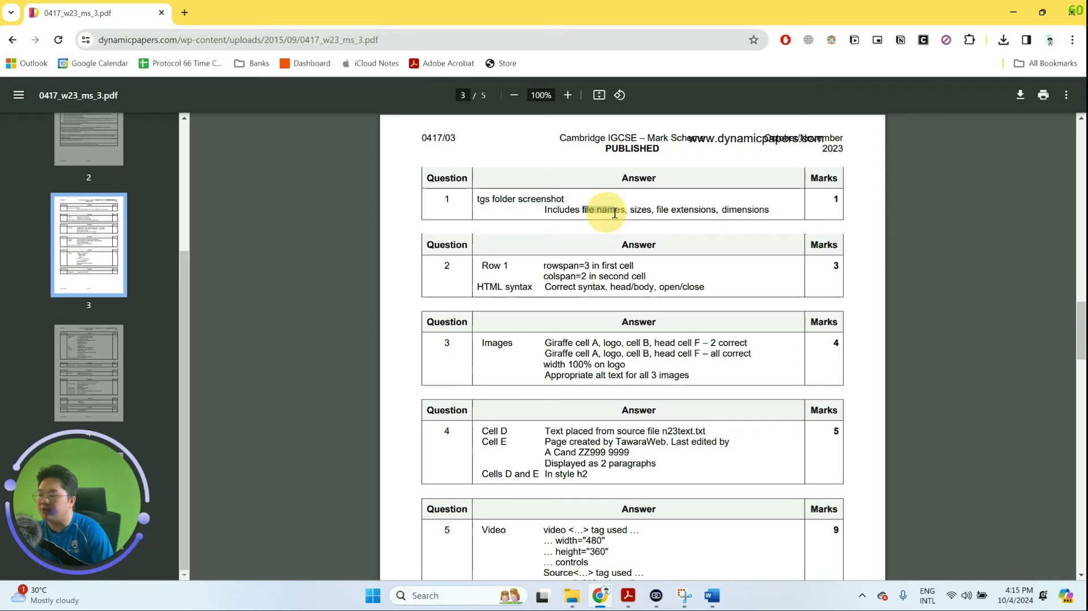
double_click(645, 210)
drag(657, 209, 699, 211)
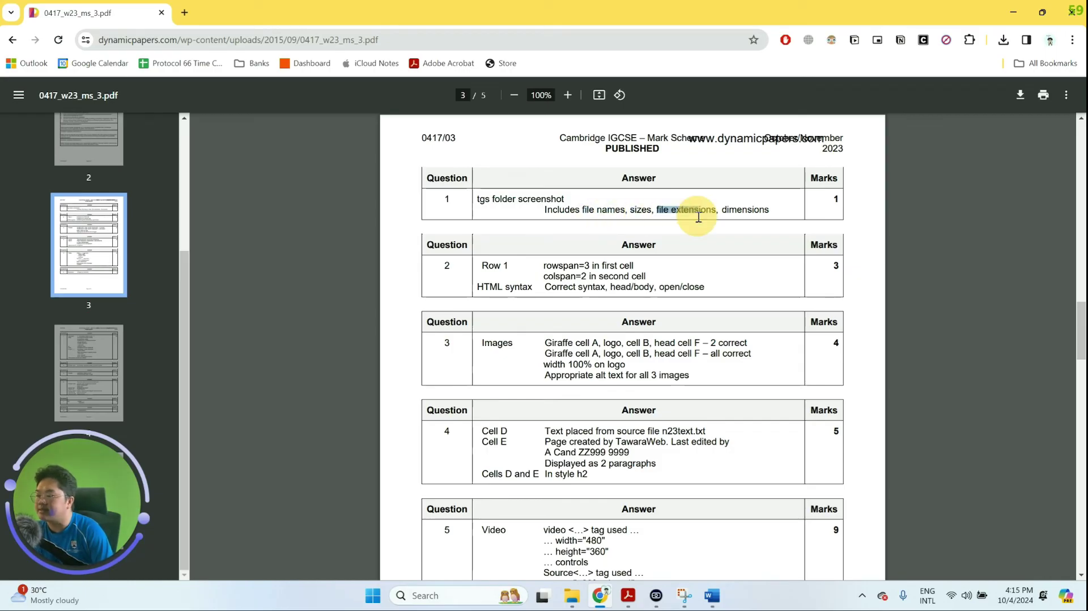